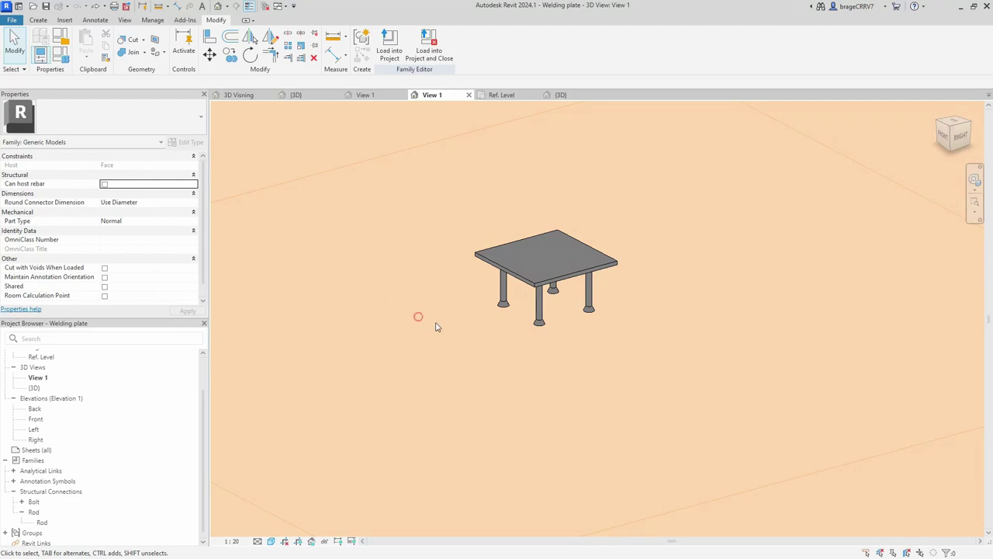
Delete three of the four bolts beneath the welding plate.
middle_click_drag(435, 327, 507, 288, "shift")
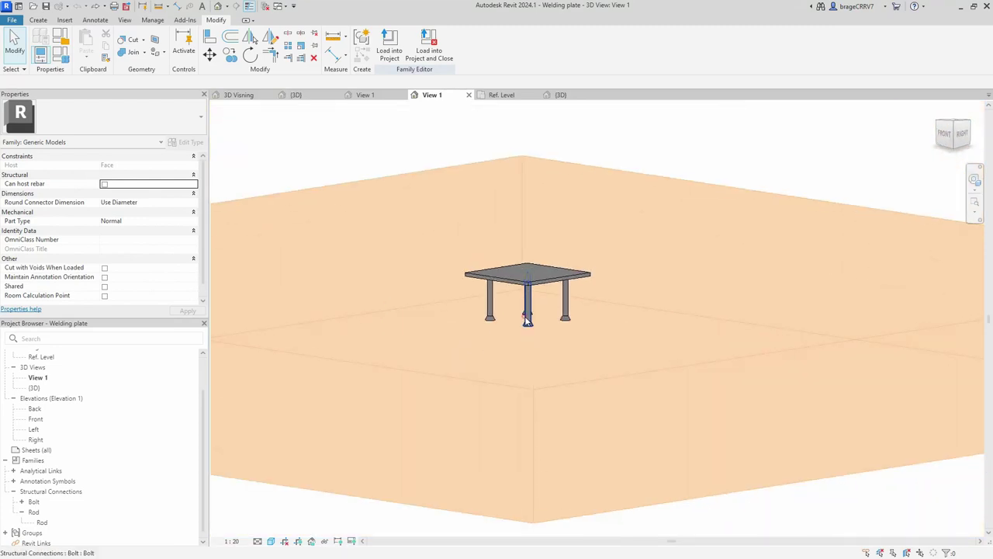
left_click(526, 320)
key("Delete")
left_click(568, 317)
key("Delete")
left_click(529, 313)
key("Delete")
Move the remaining bolt out from under the plate to a free spot beside it.
left_click_drag(494, 314, 447, 331)
left_click(676, 473)
left_click(639, 310)
middle_click_drag(672, 287, 640, 341)
left_click(634, 339)
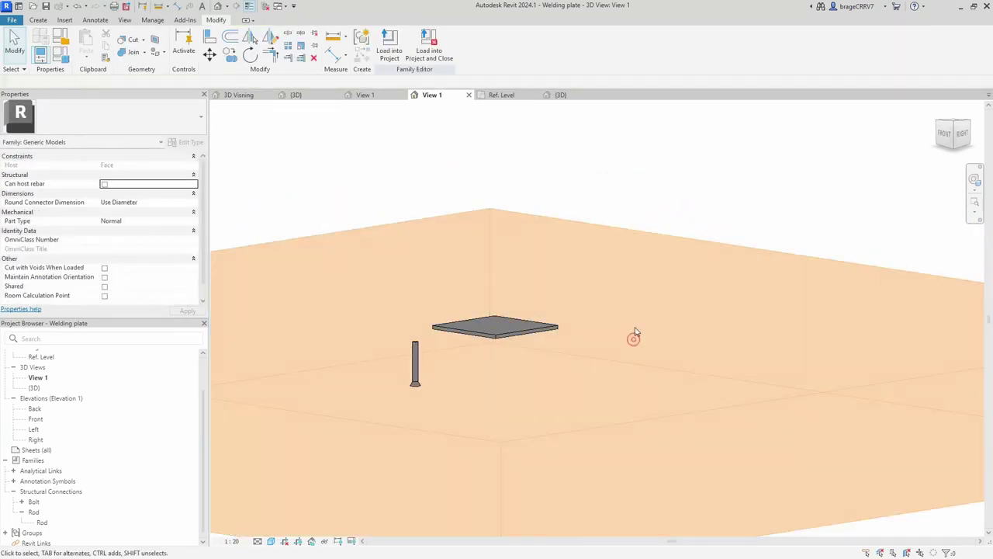
middle_click_drag(698, 203, 458, 361, "shift")
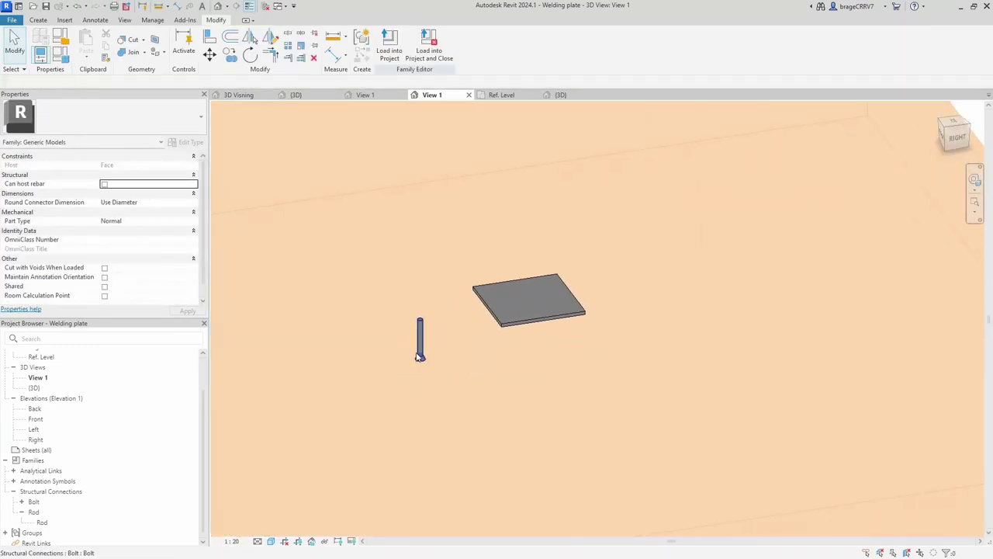
Open the Bolt family for editing and apply Structural Connections as its family category.
left_click(418, 354)
left_click(441, 46)
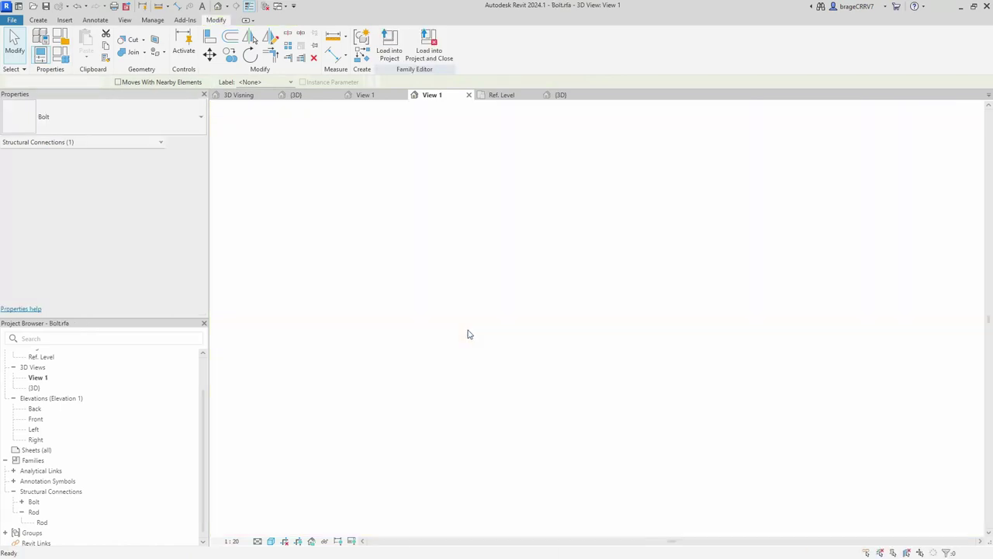
left_click(59, 39)
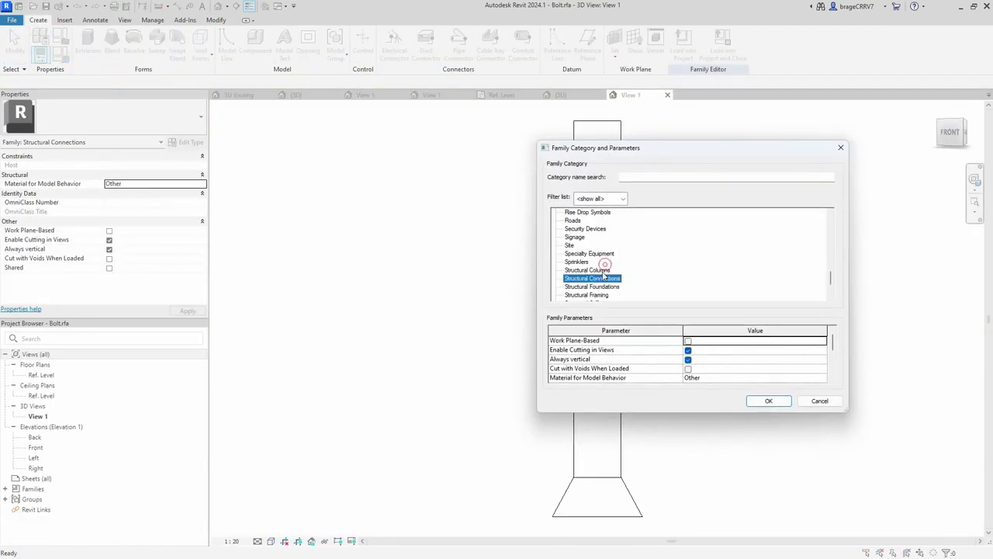
left_click(768, 400)
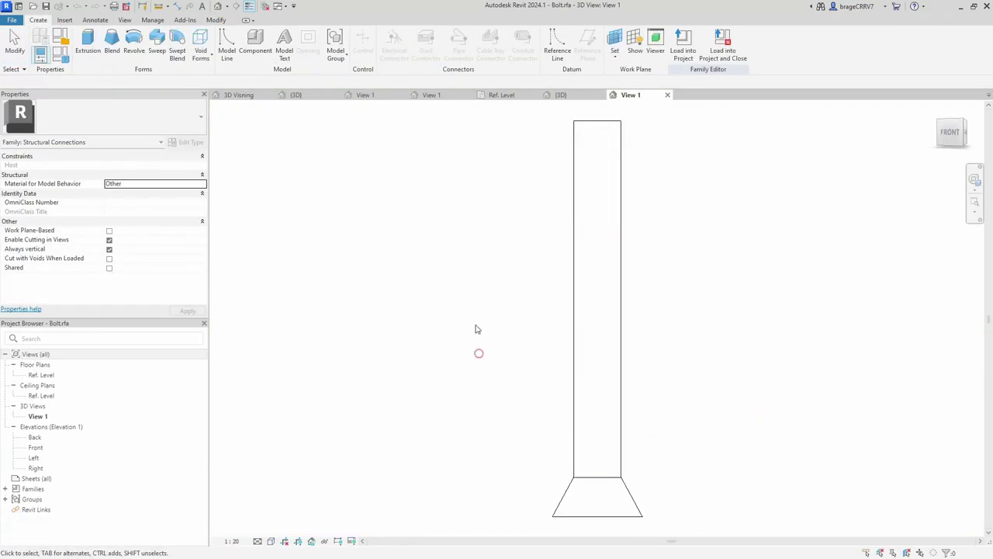
Load the Bolt family into Welding plate.rfa.
left_click(682, 48)
left_click(468, 361)
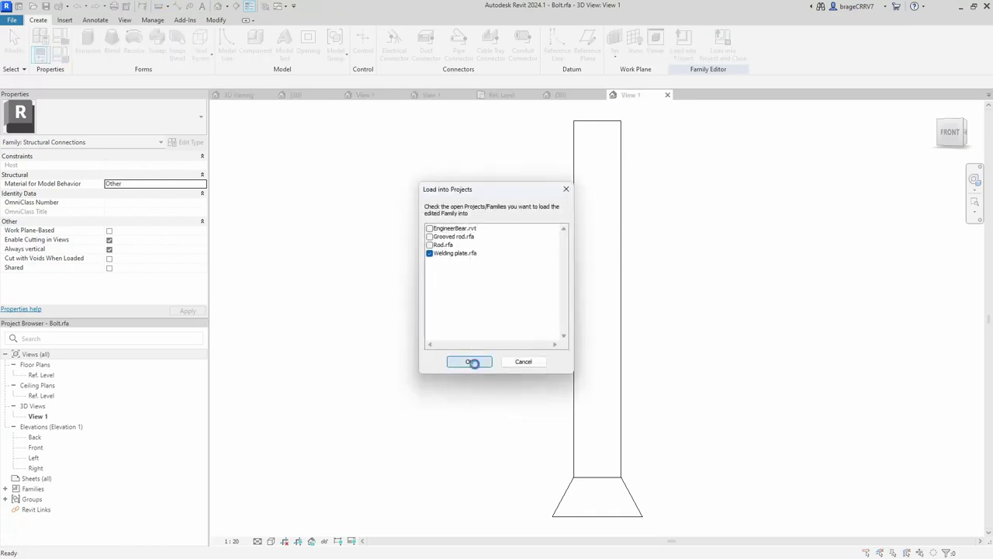
left_click(488, 253)
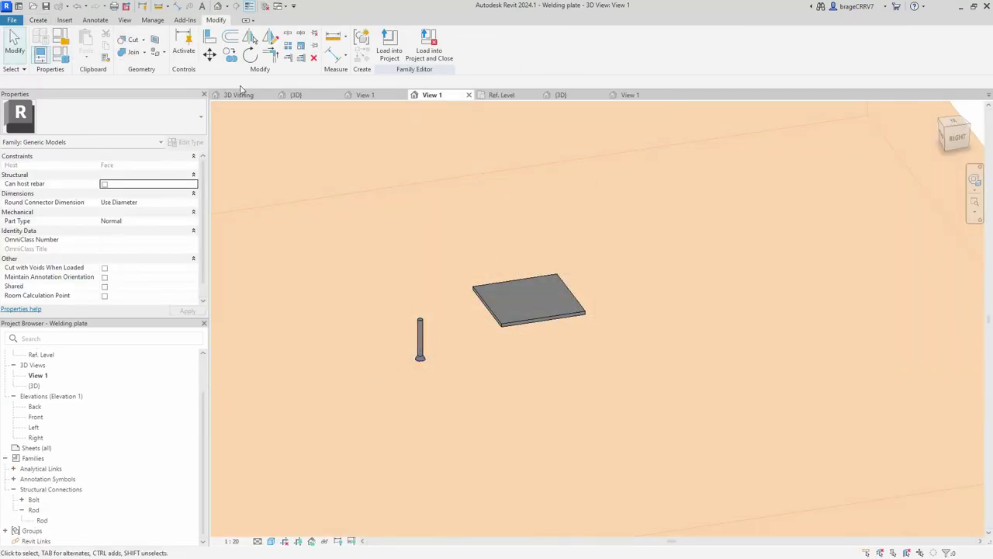
Switch to the Grooved rod family and change its category to Structural Connections.
left_click(296, 95)
scroll(501, 328, "down", 2)
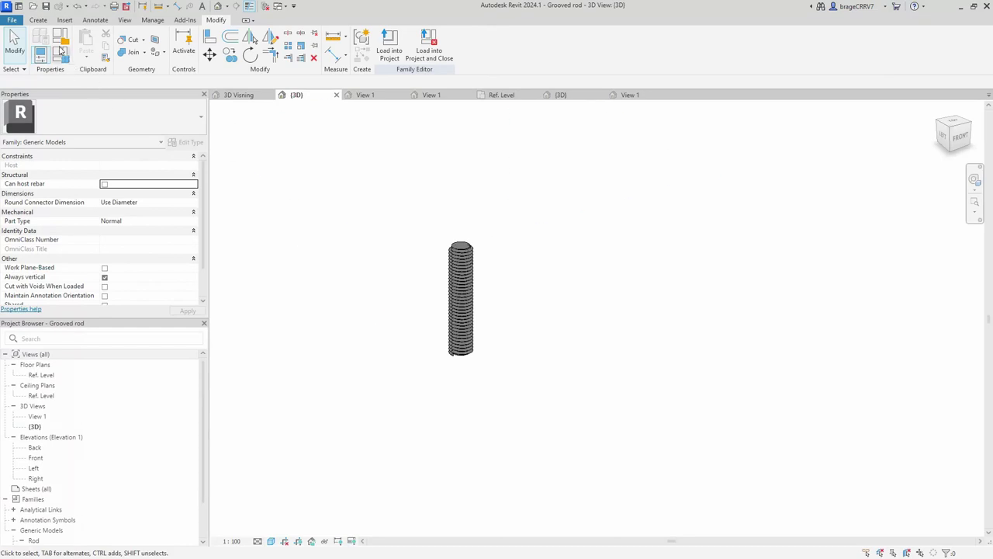
left_click(61, 51)
scroll(590, 287, "down", 5)
left_click(590, 287)
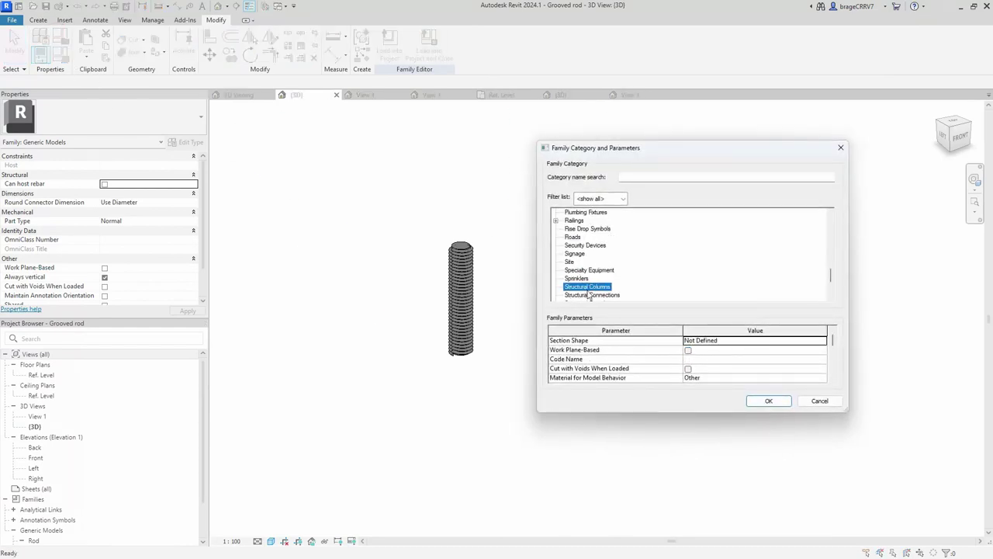
left_click(591, 295)
left_click(769, 401)
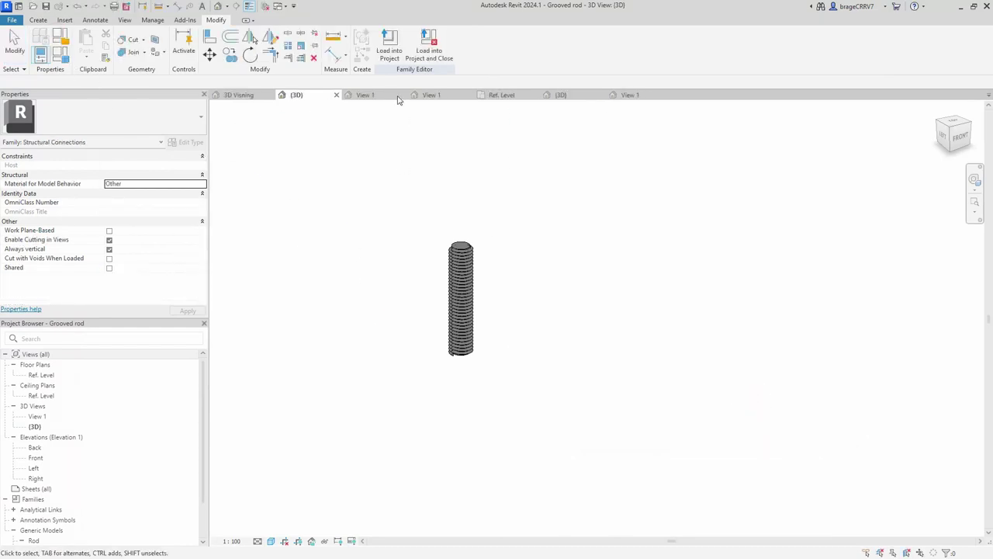
Load the Grooved rod family into Welding plate.rfa and place one instance beside the bolt in the Ref. Level plan.
left_click(393, 57)
left_click(467, 357)
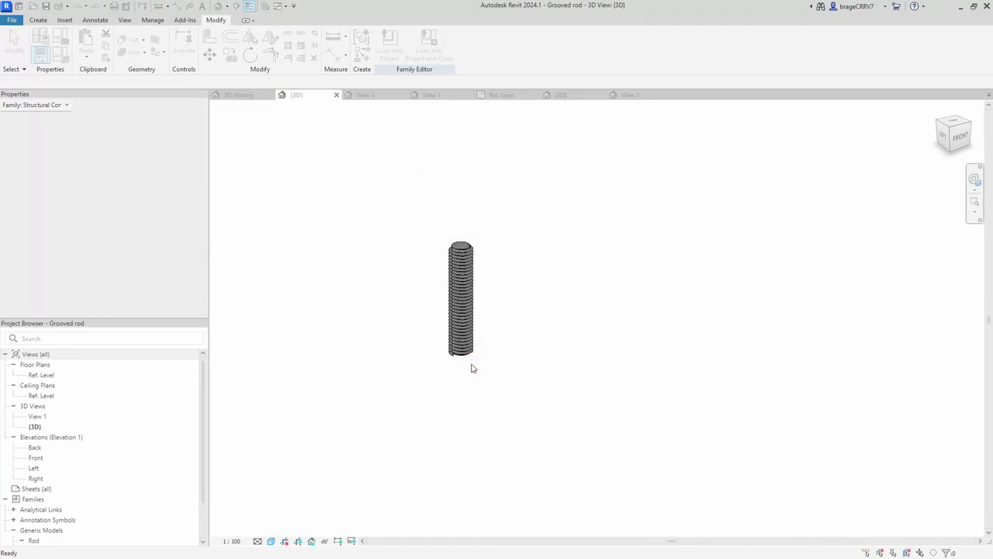
scroll(438, 348, "up", 5)
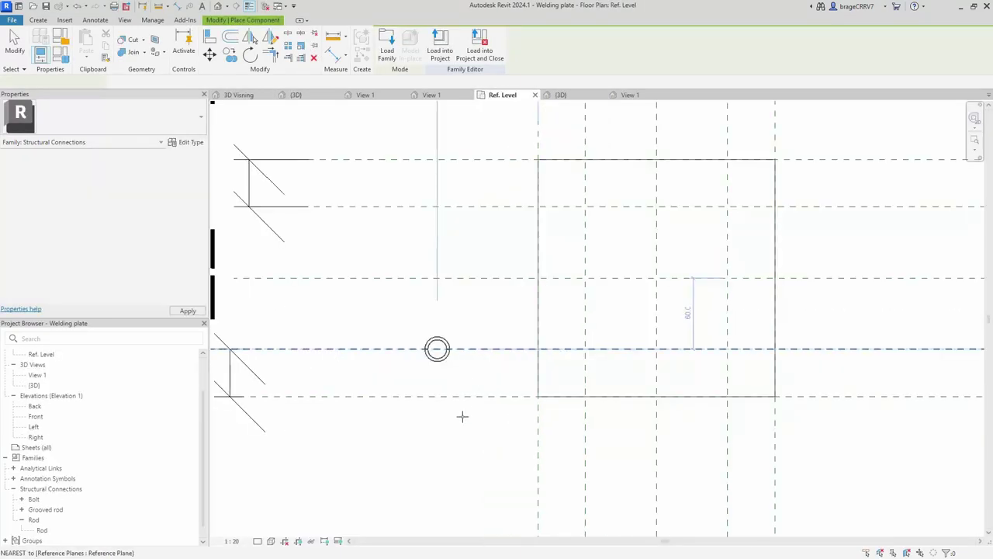
middle_click_drag(461, 417, 423, 350)
scroll(420, 346, "down", 3)
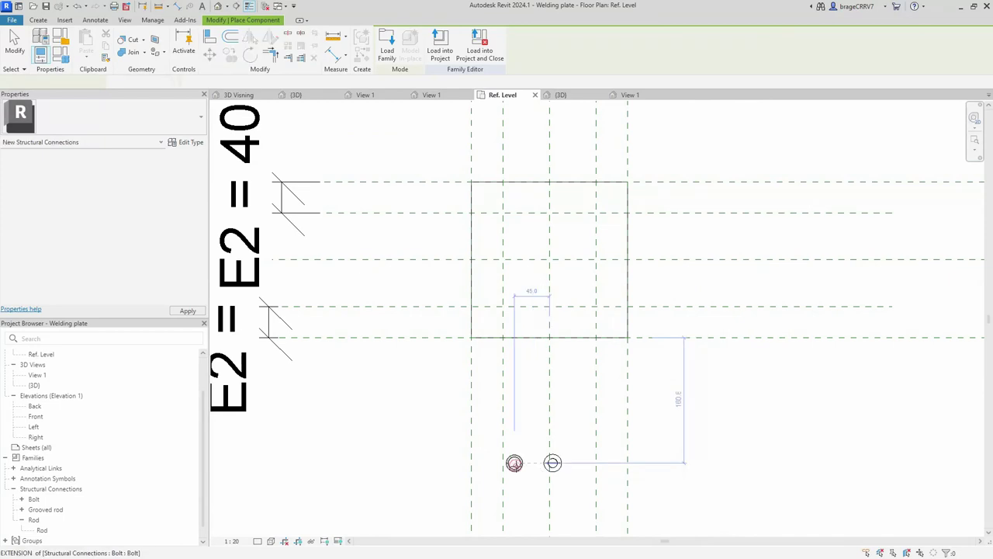
left_click(552, 463)
key("Escape")
key("Escape")
middle_click_drag(430, 470, 411, 444)
Set the Rod family's category to Structural Connections and load it into Welding plate.rfa.
left_click(362, 95)
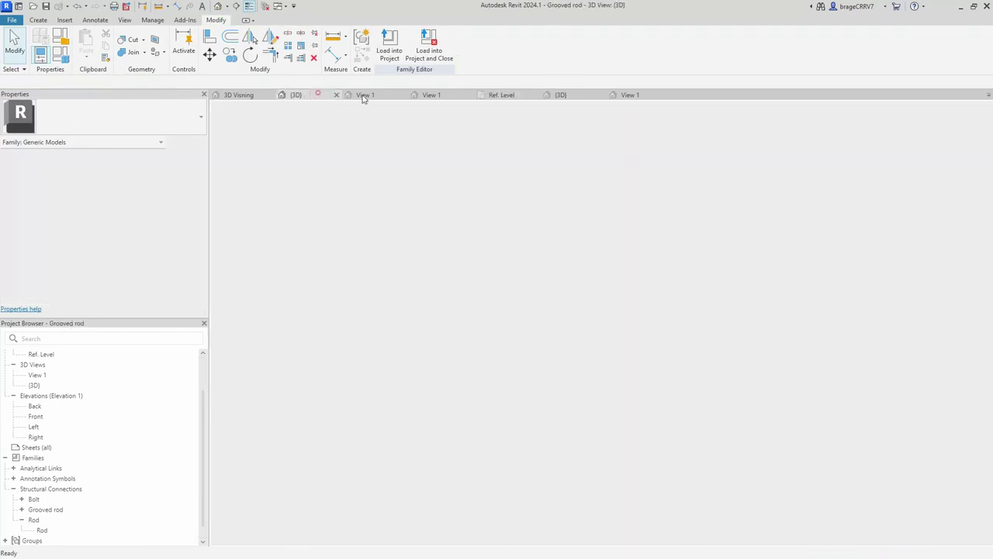
left_click(60, 36)
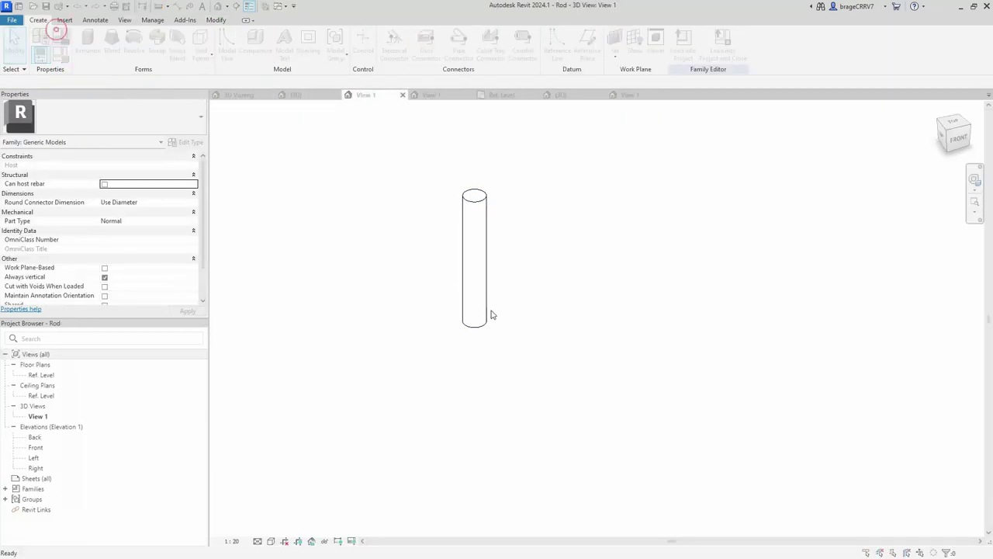
left_click(584, 271)
scroll(583, 277, "down", 7)
left_click(590, 286)
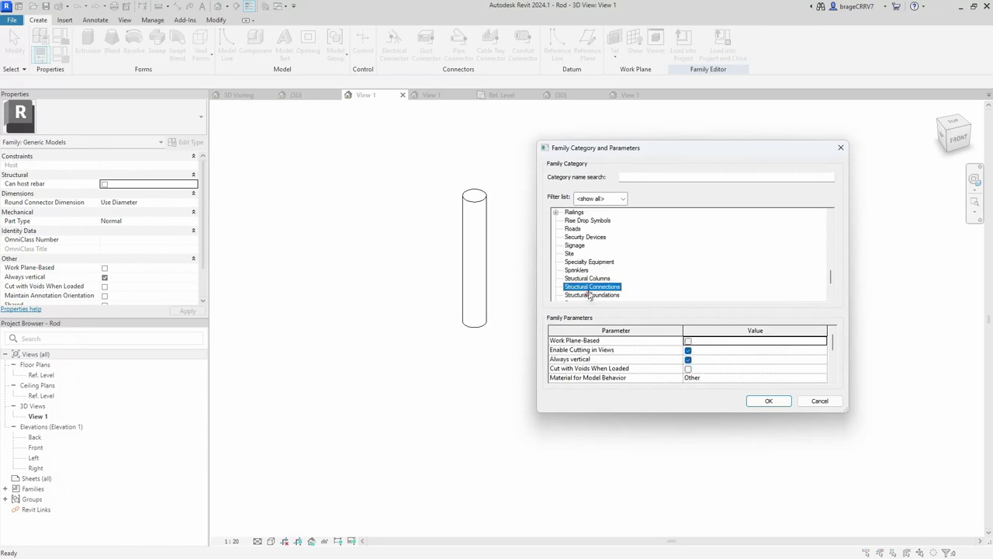
left_click(768, 401)
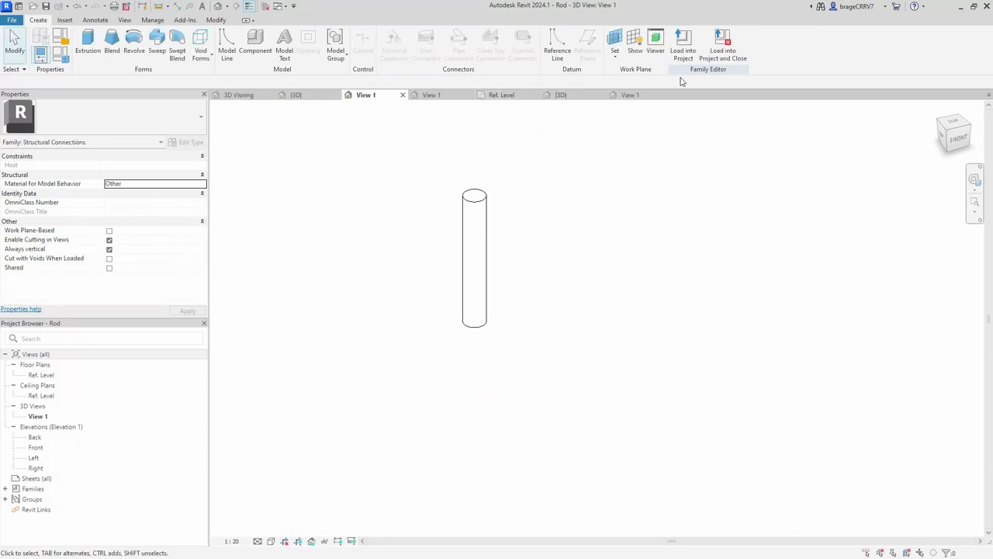
left_click(469, 363)
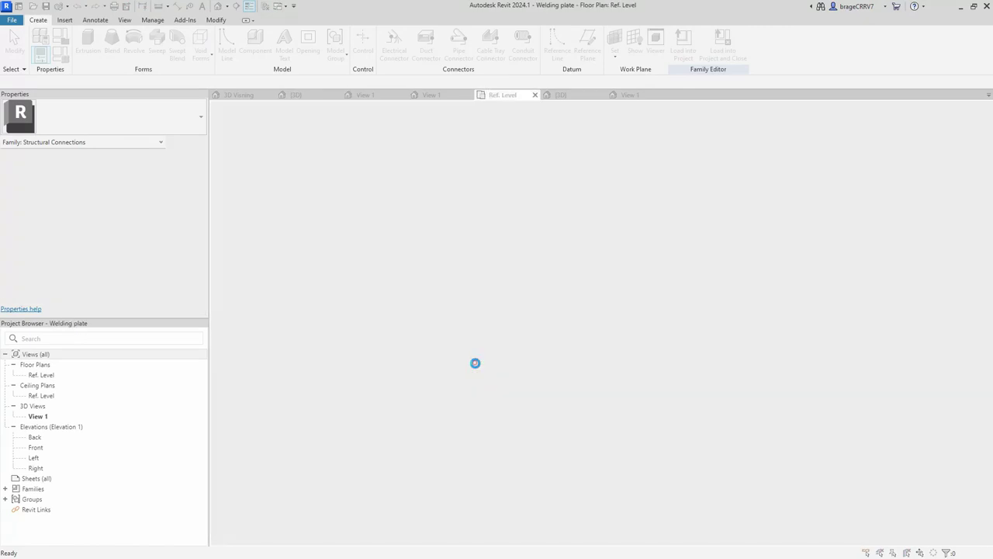
left_click(456, 316)
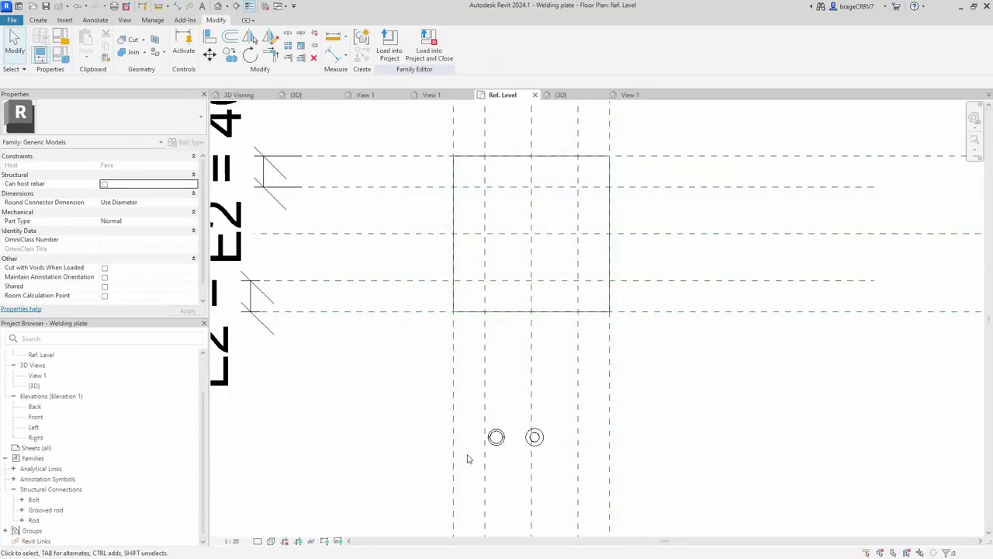
Open the Grooved rod type properties and associate its Material with the family parameter Material.
scroll(469, 458, "down", 1)
middle_click_drag(468, 457, 454, 419)
left_click(21, 500)
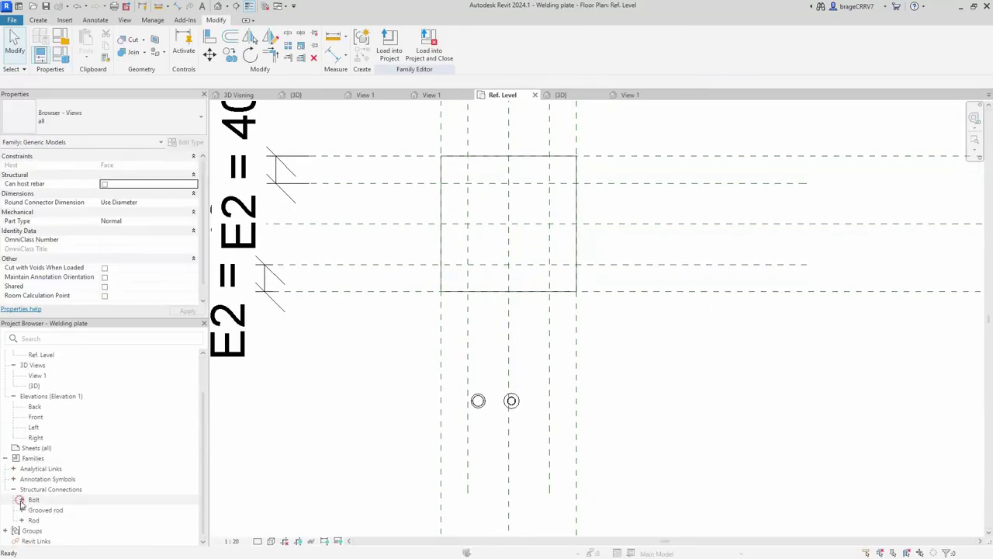
left_click(21, 500)
left_click(21, 510)
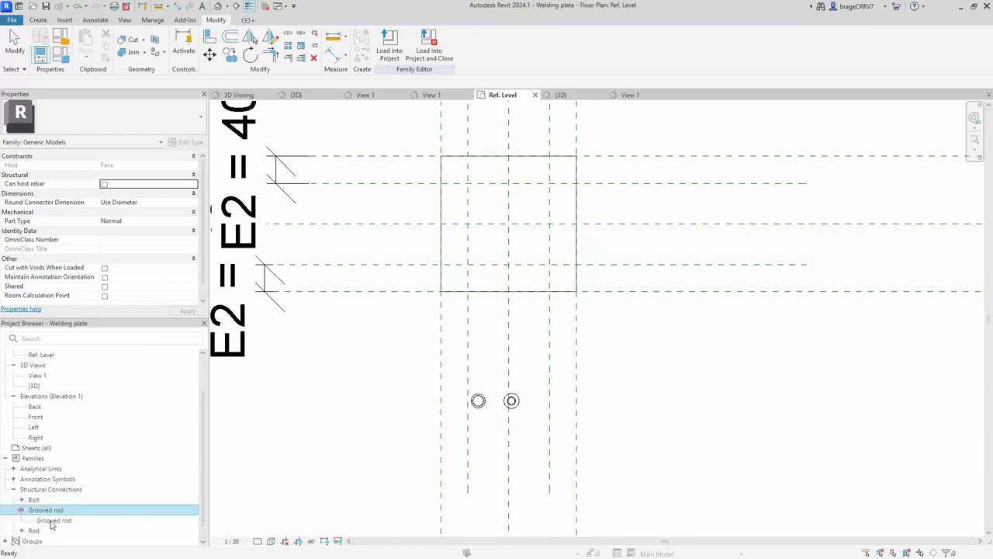
right_click(50, 523)
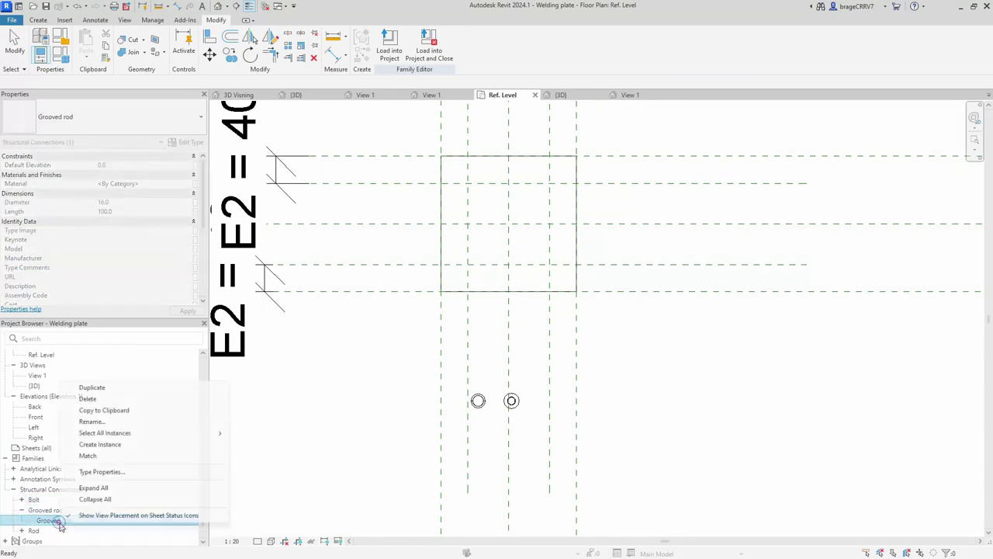
left_click(126, 471)
left_click(859, 228)
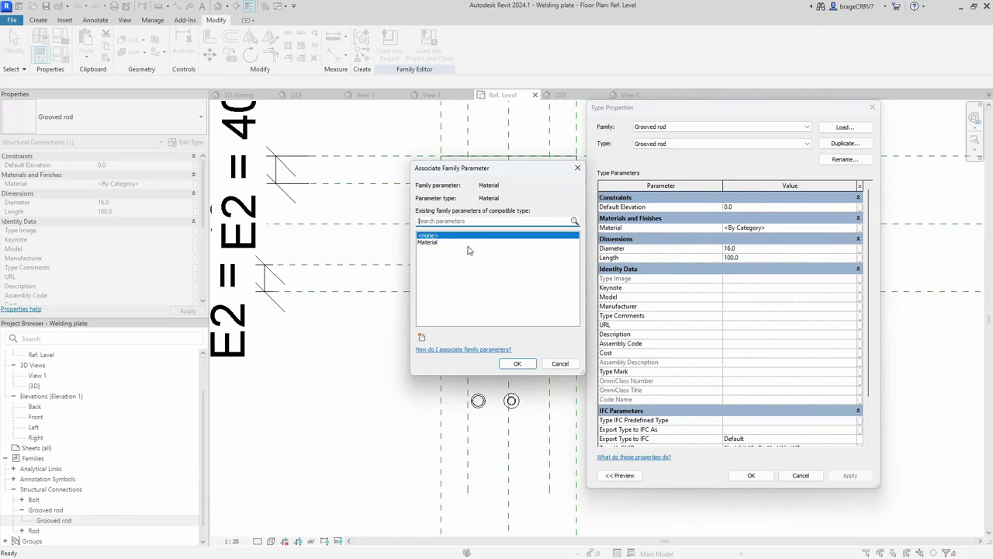
left_click(467, 243)
left_click(515, 363)
Associate the grooved rod's Diameter with Bolt diameter and its Length with Bolt lengde, and apply the type properties.
left_click(859, 249)
left_click(859, 249)
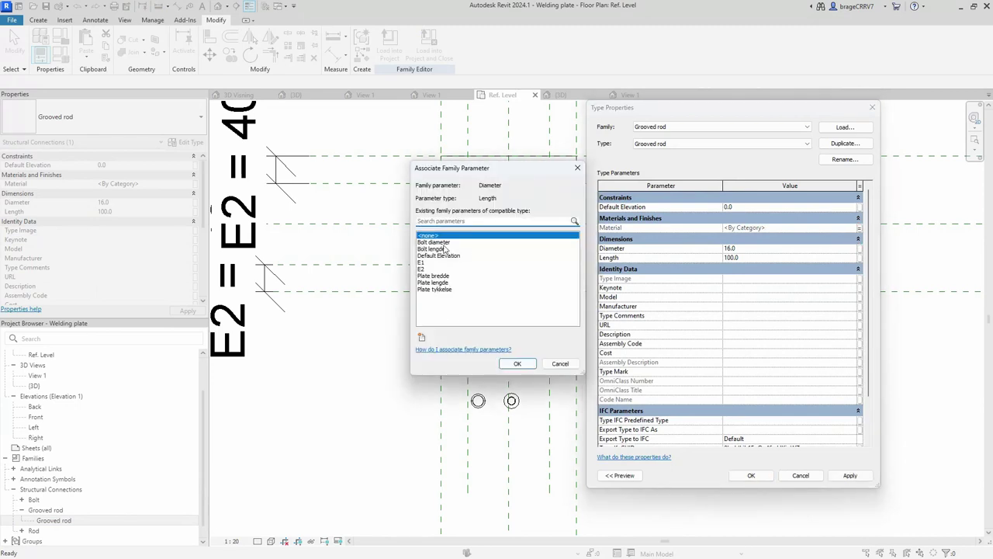
left_click(435, 242)
left_click(516, 362)
left_click(859, 257)
left_click(435, 249)
left_click(516, 362)
left_click(851, 475)
left_click(751, 475)
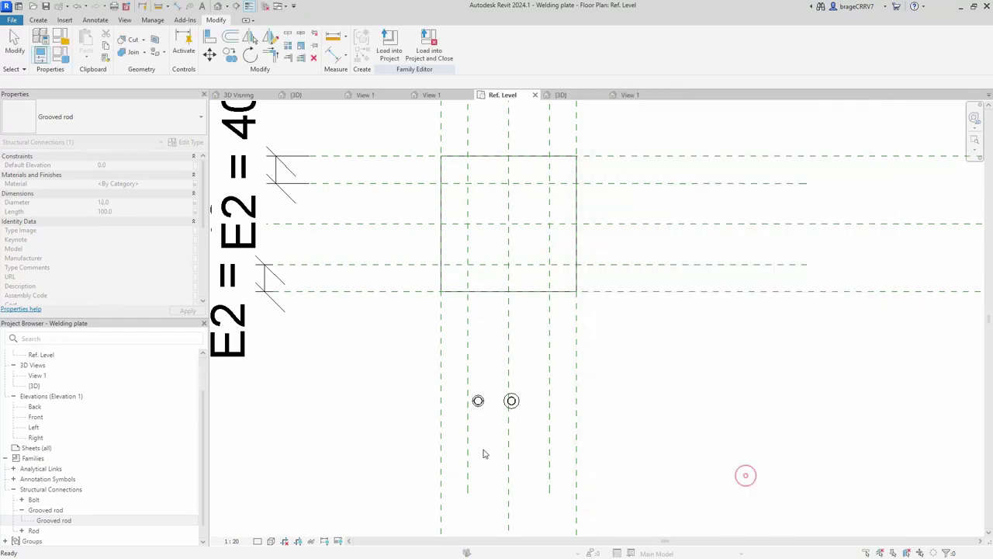
Open the Rod type properties and associate Rod Material with the family parameter Material.
left_click(22, 530)
left_click(24, 520)
left_click(41, 530)
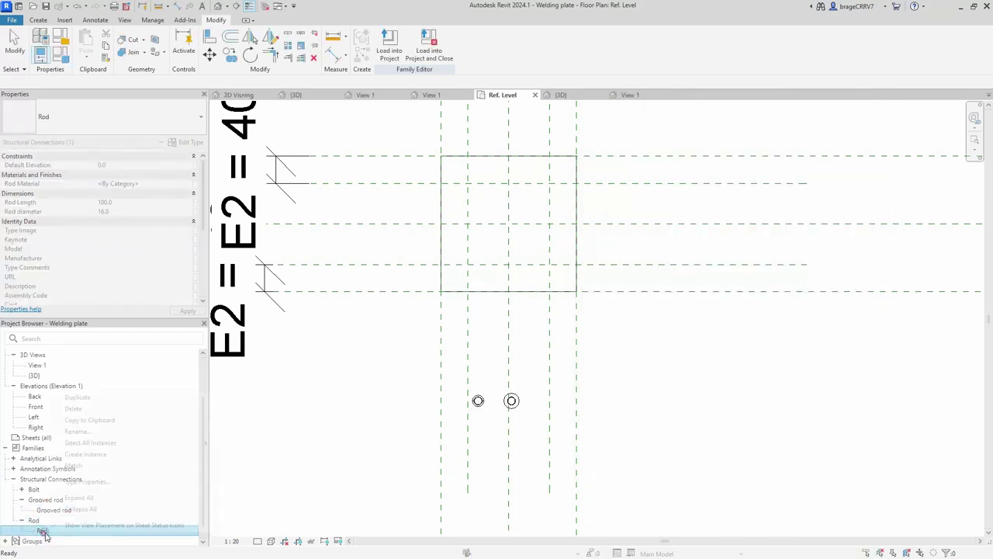
right_click(40, 530)
left_click(78, 480)
left_click(858, 227)
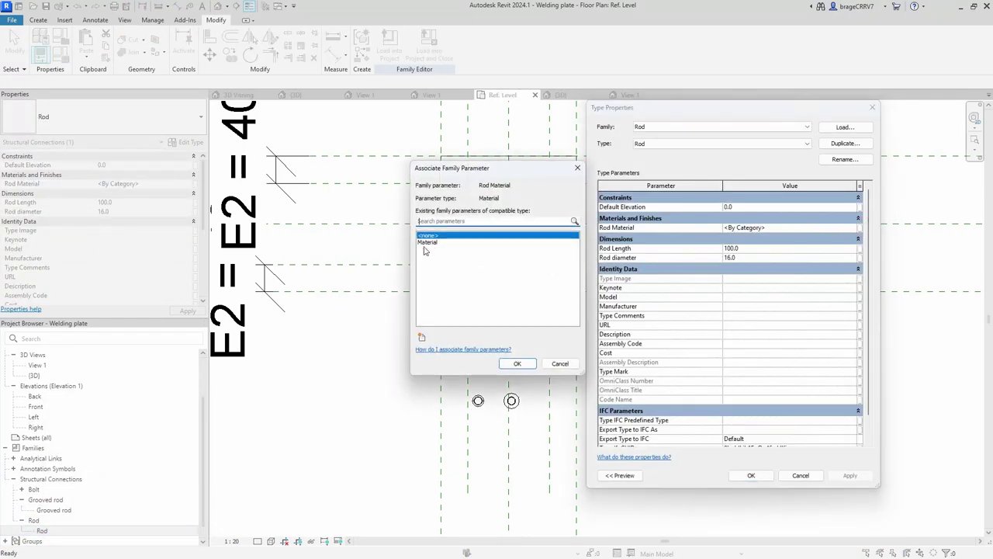
left_click(433, 242)
left_click(517, 363)
Associate Rod Length with Bolt lengde and Rod diameter with Bolt diameter, and accept the type properties.
left_click(857, 248)
left_click(433, 248)
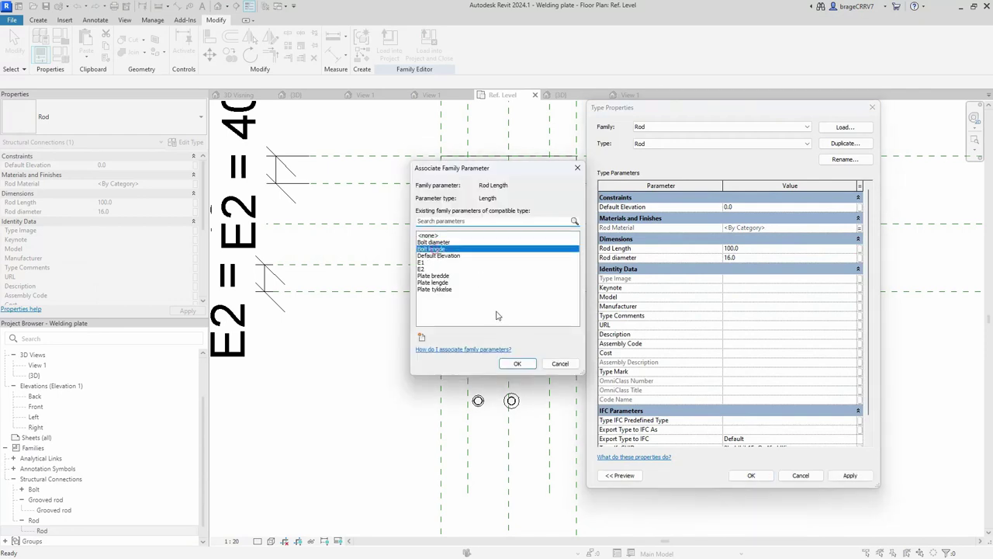
left_click(517, 363)
left_click(858, 257)
left_click(433, 243)
left_click(517, 363)
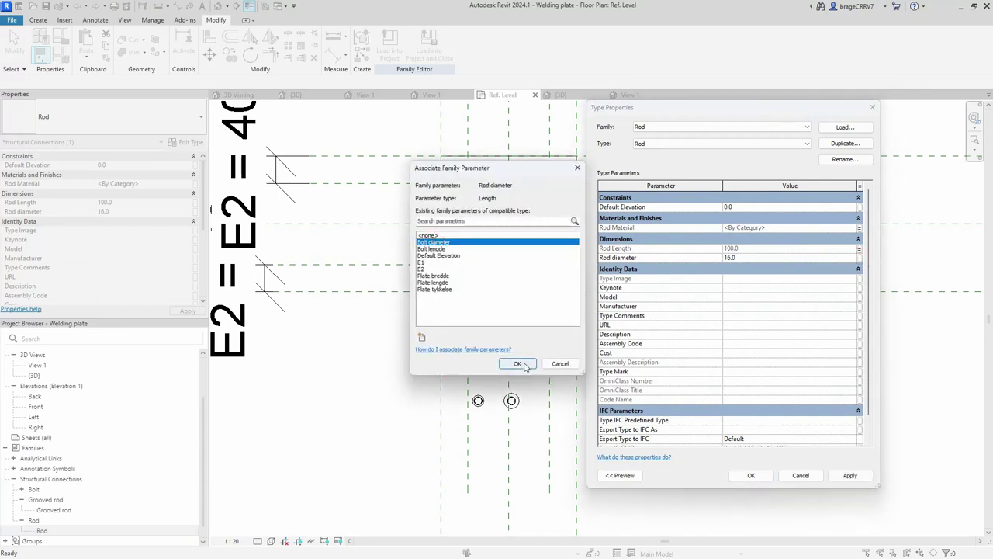
left_click(752, 476)
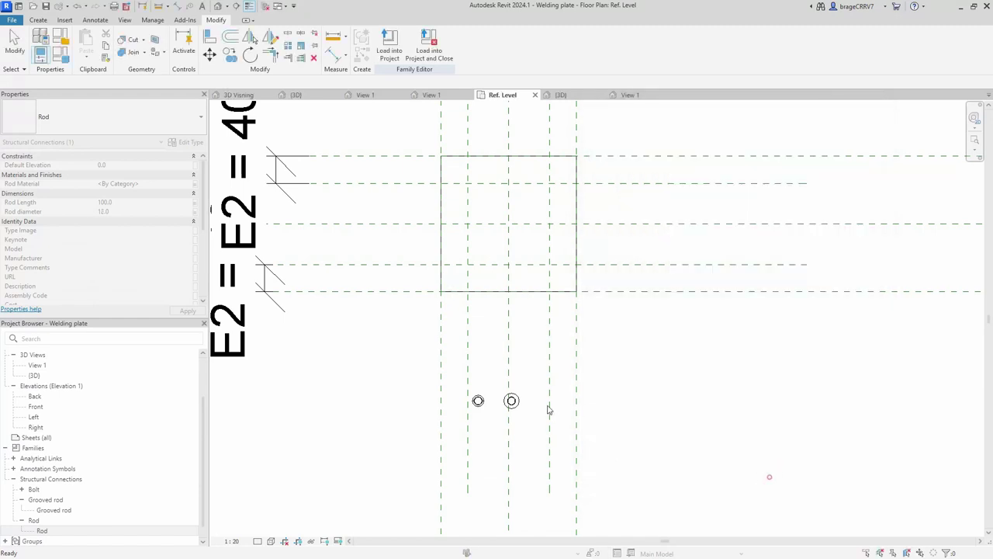
left_click(512, 406)
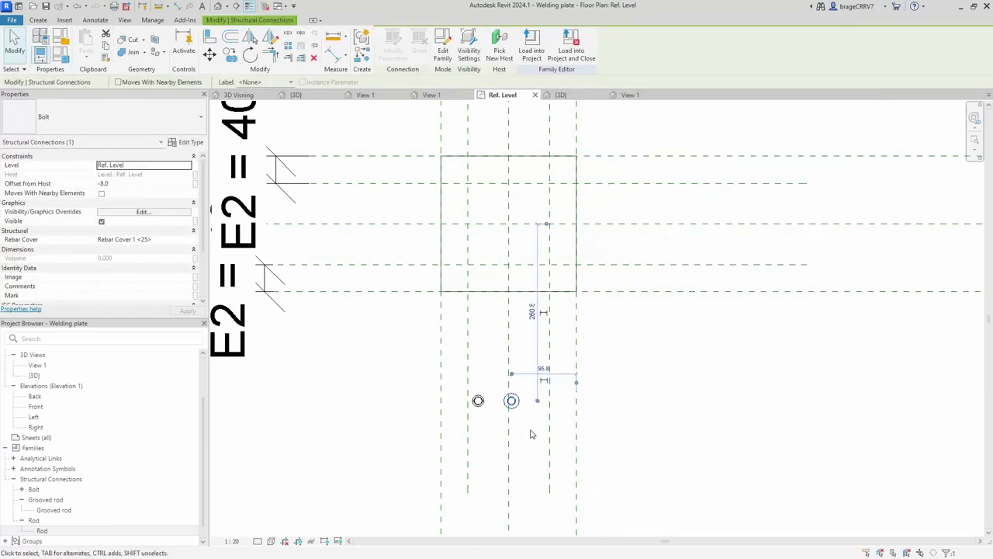
scroll(523, 425, "up", 1)
left_click(476, 432)
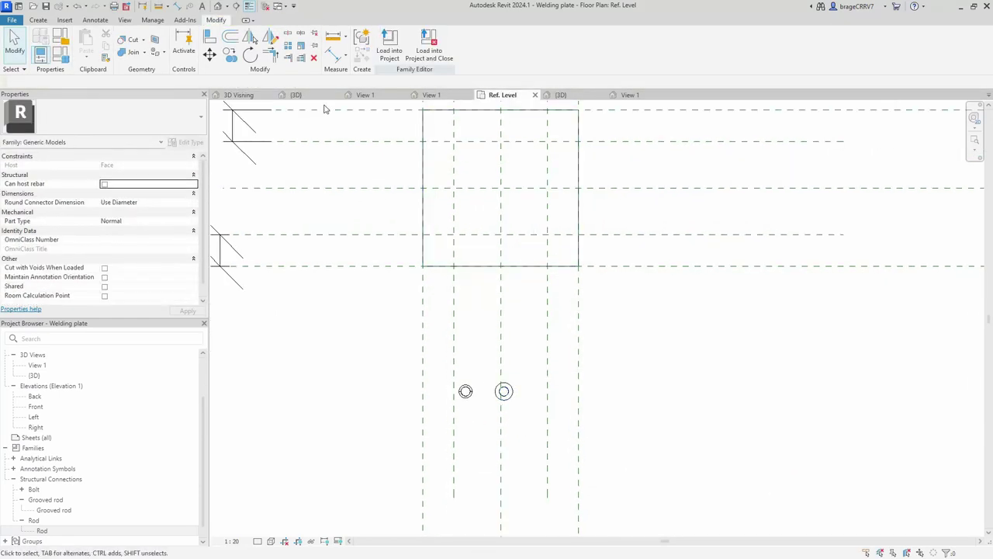
Place one Rod instance beside the grooved rod in the welding plate's {3D} view.
left_click(561, 95)
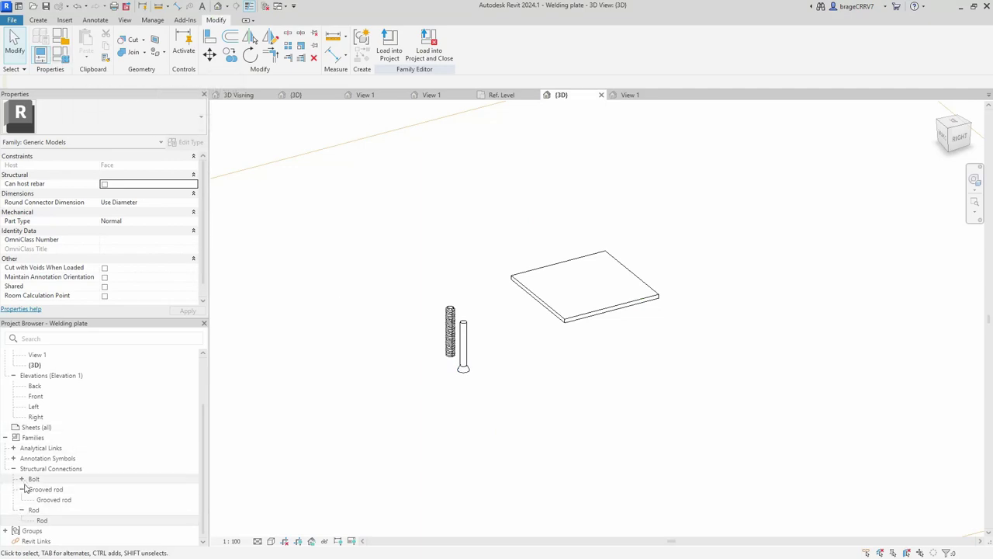
left_click_drag(42, 520, 342, 397)
left_click(413, 309)
key("Escape")
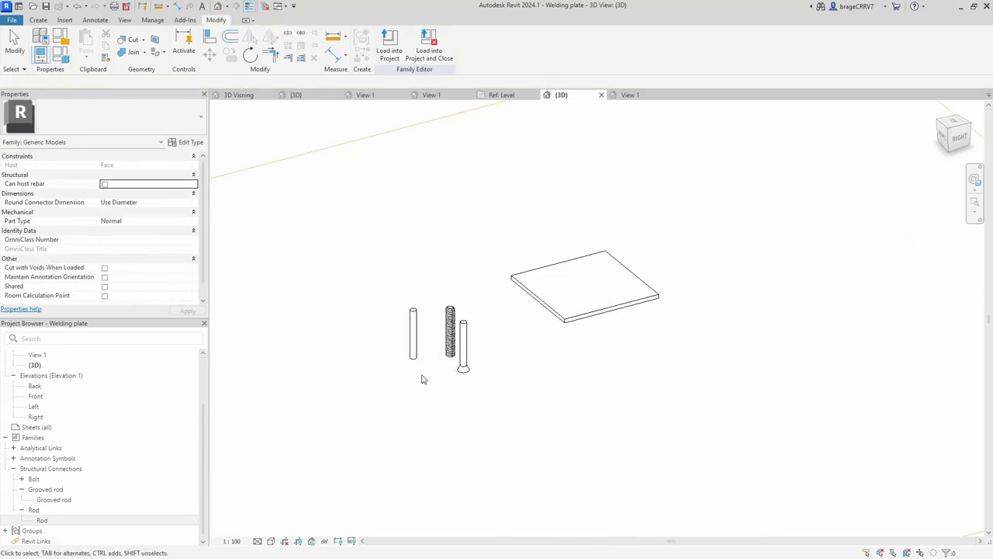
Switch the welding plate's {3D} view to a shaded visual style.
scroll(423, 379, "up", 4)
scroll(421, 381, "down", 2)
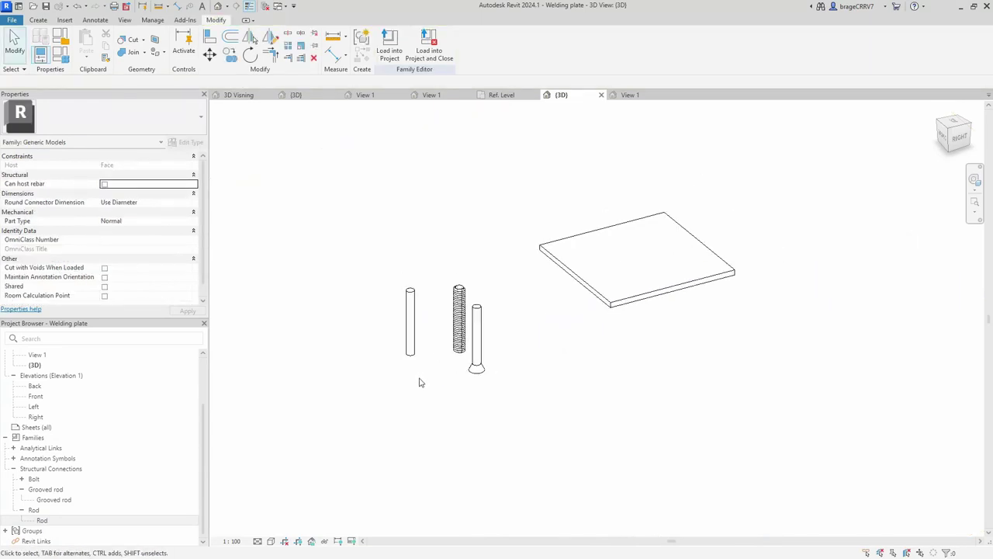
left_click(271, 541)
left_click(311, 444)
middle_click_drag(478, 455, 471, 455)
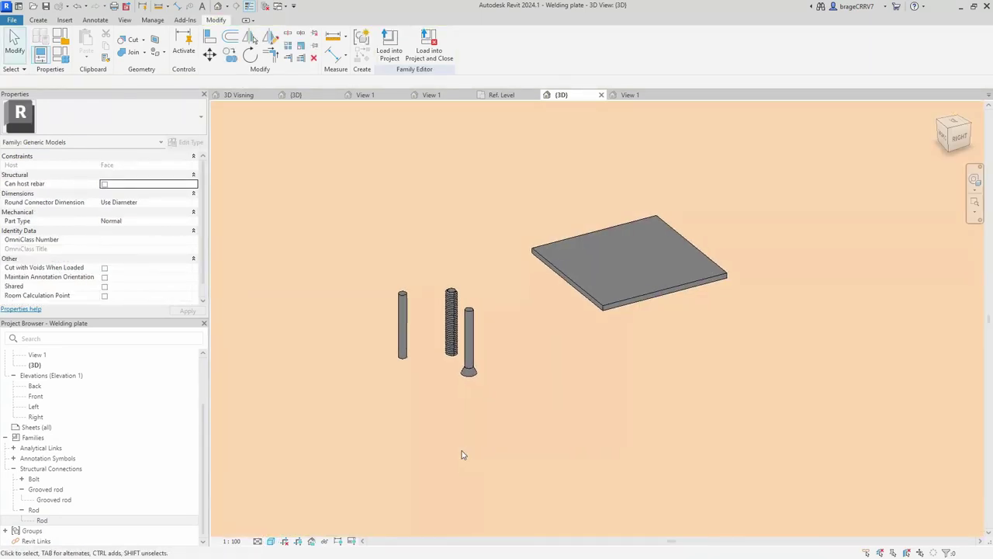
Create a family type parameter named Bolt type, with the Family Type data type limited to the Structural Connections category.
left_click(62, 54)
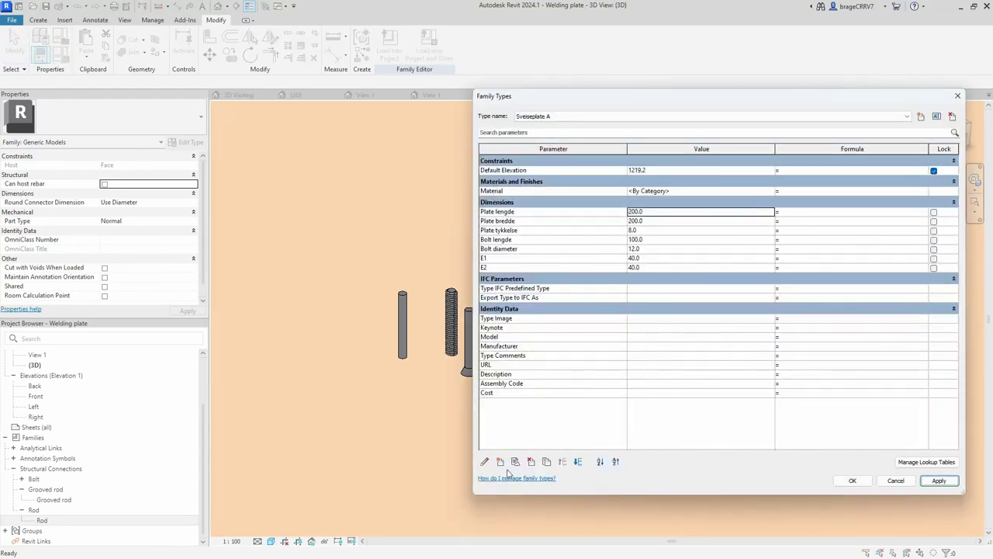
left_click(500, 462)
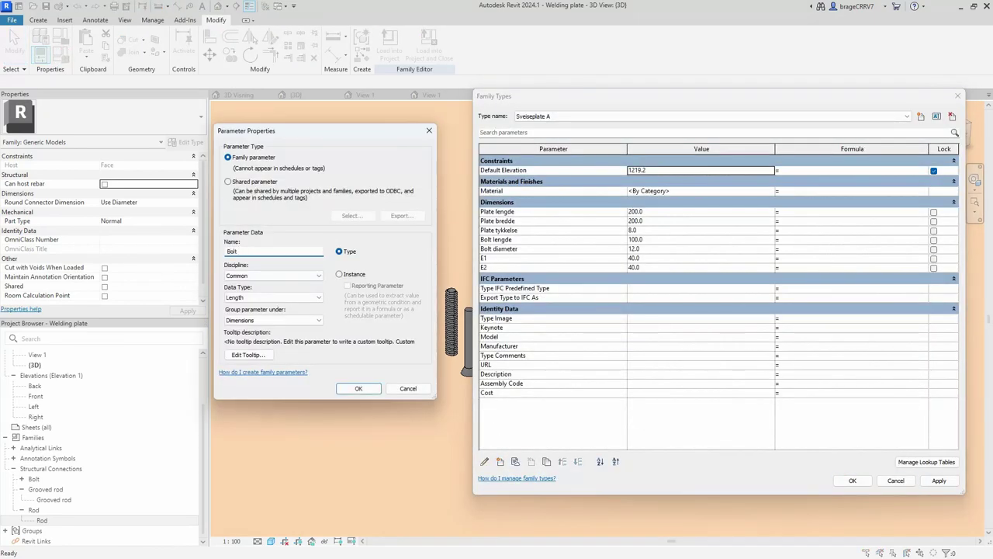
left_click(272, 298)
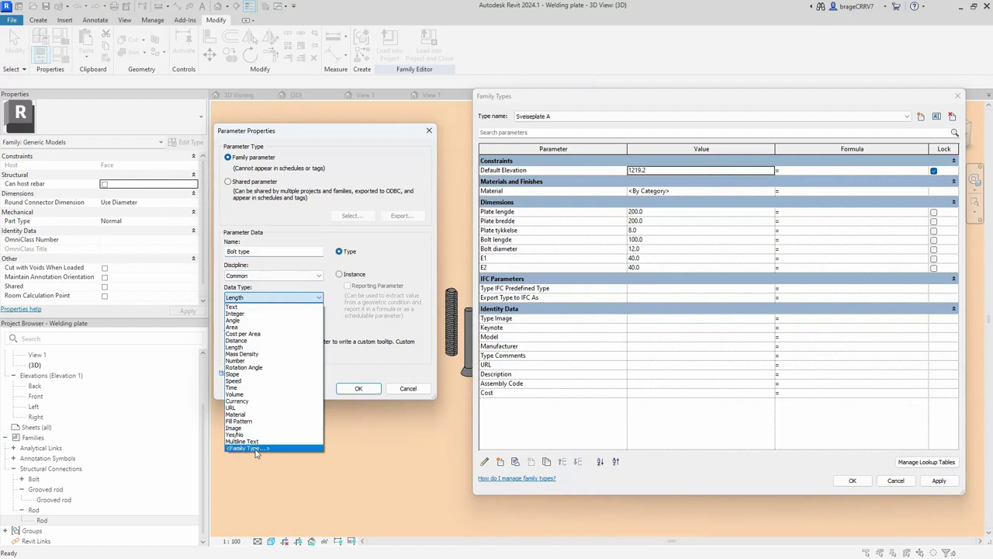
left_click(255, 448)
left_click(289, 287)
type("st")
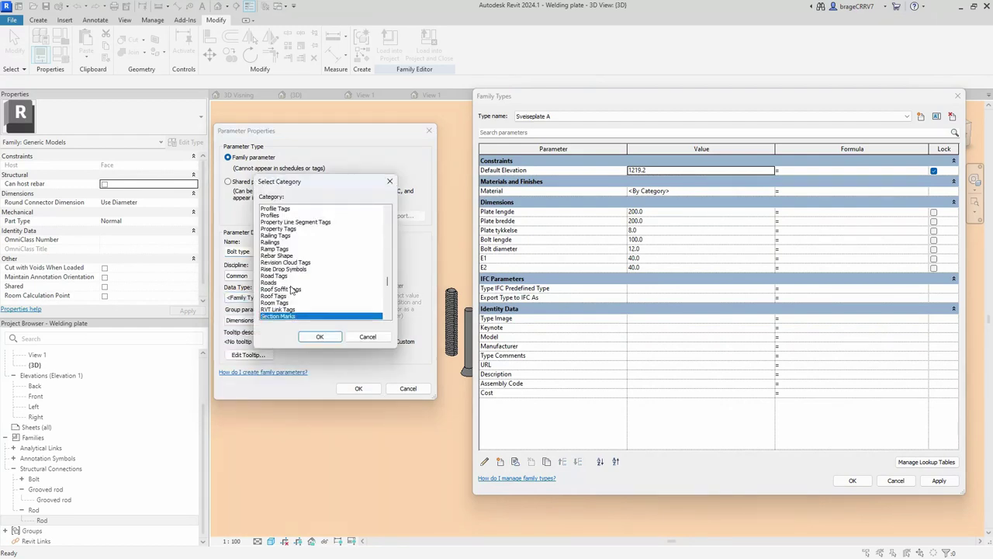
scroll(298, 307, "down", 3)
scroll(299, 316, "down", 1)
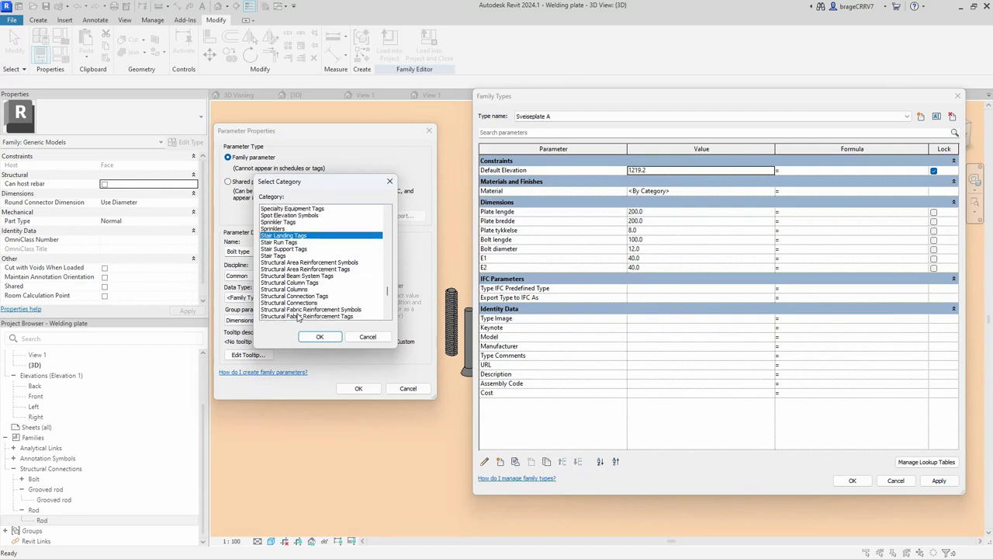
left_click(295, 303)
left_click(327, 338)
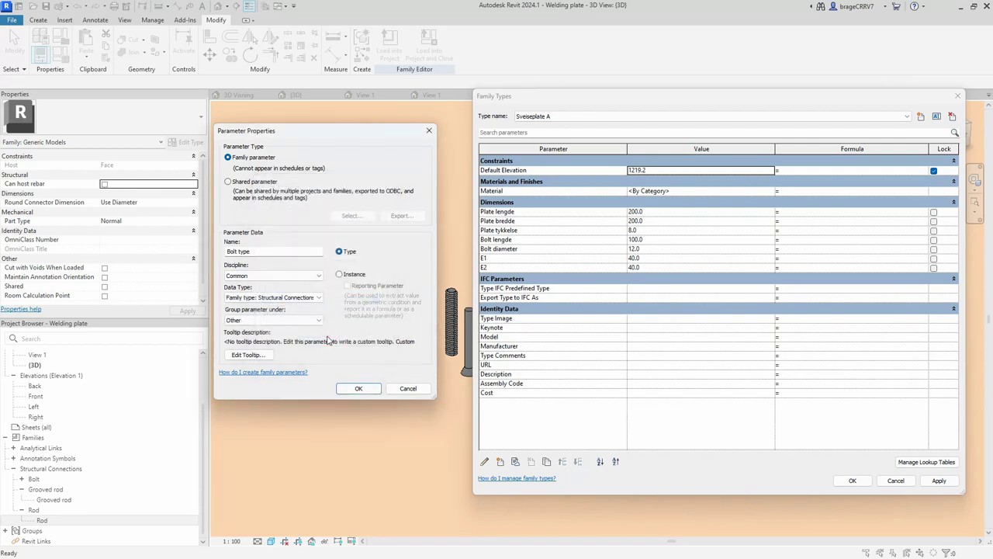
Group the Bolt type parameter under Visibility and accept the parameter properties.
left_click(284, 320)
key("v")
left_click(284, 320)
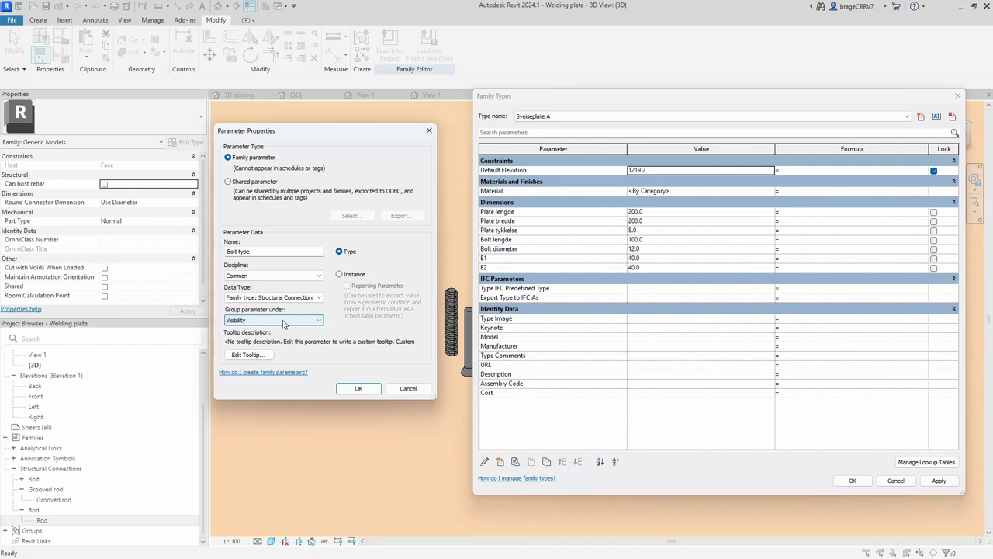
left_click(356, 388)
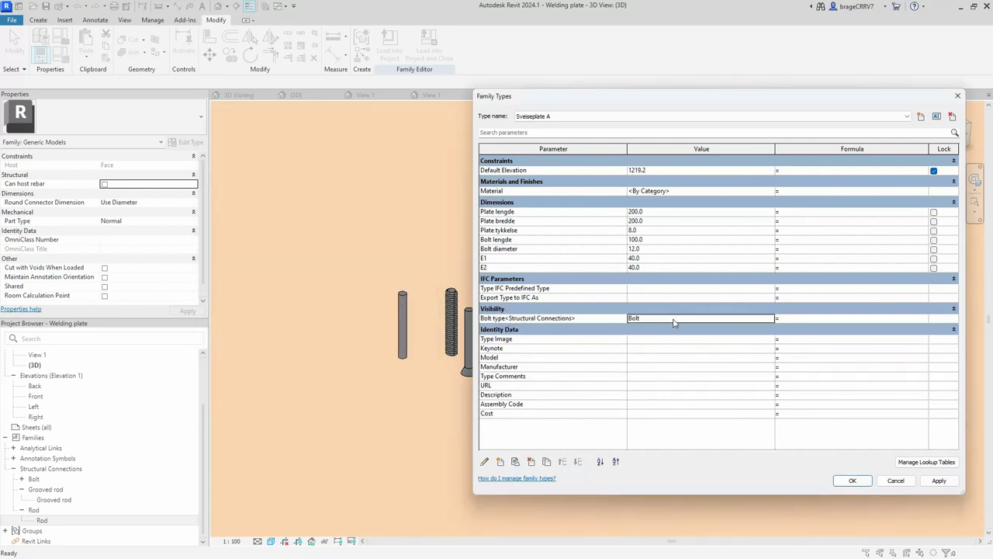
Try Grooved rod and Rod as the Bolt type, set it back to Bolt and accept the family types.
left_click(770, 318)
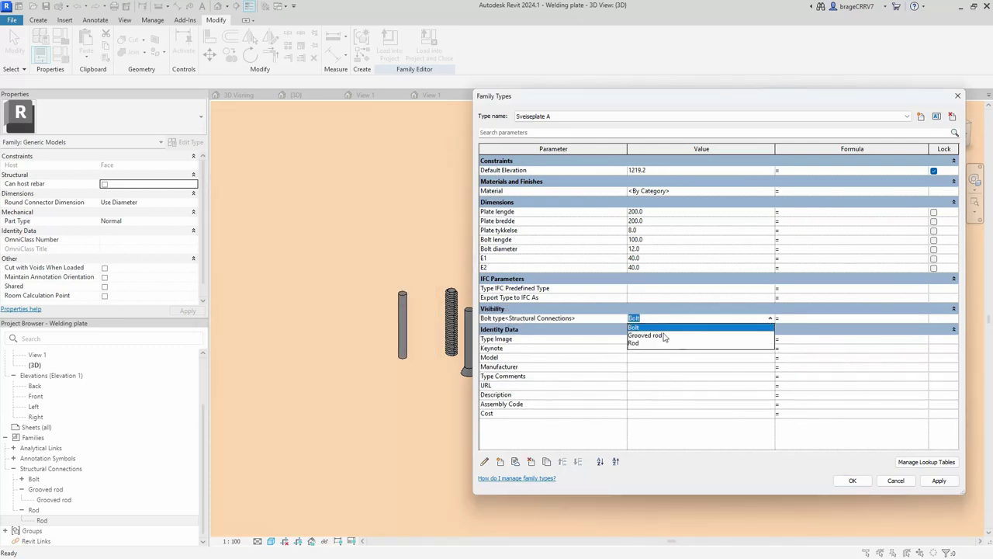
left_click(664, 336)
left_click(770, 319)
left_click(679, 343)
left_click(769, 317)
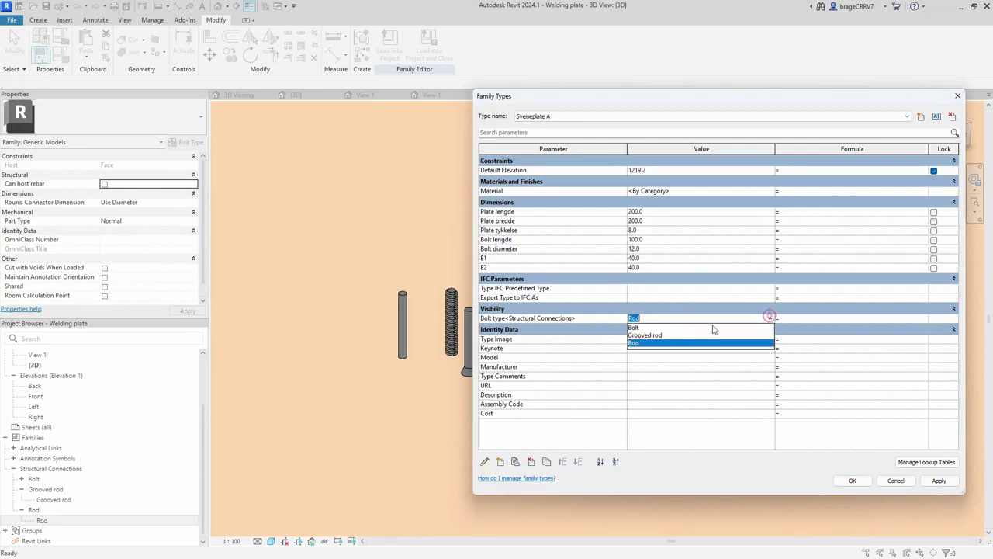
left_click(682, 326)
left_click(939, 480)
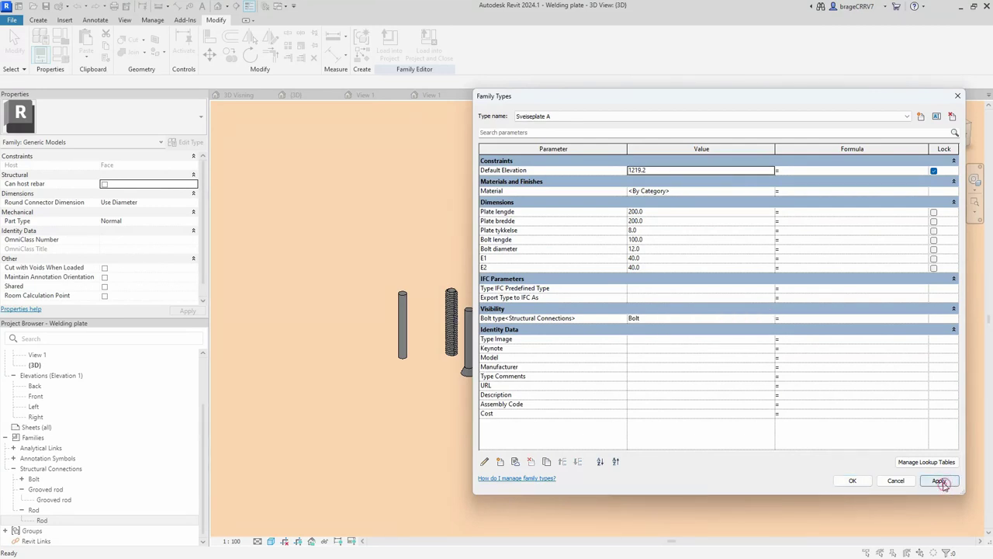
left_click(852, 480)
Assign the Bolt type parameter as the label of the nested bolt instance.
left_click(469, 341)
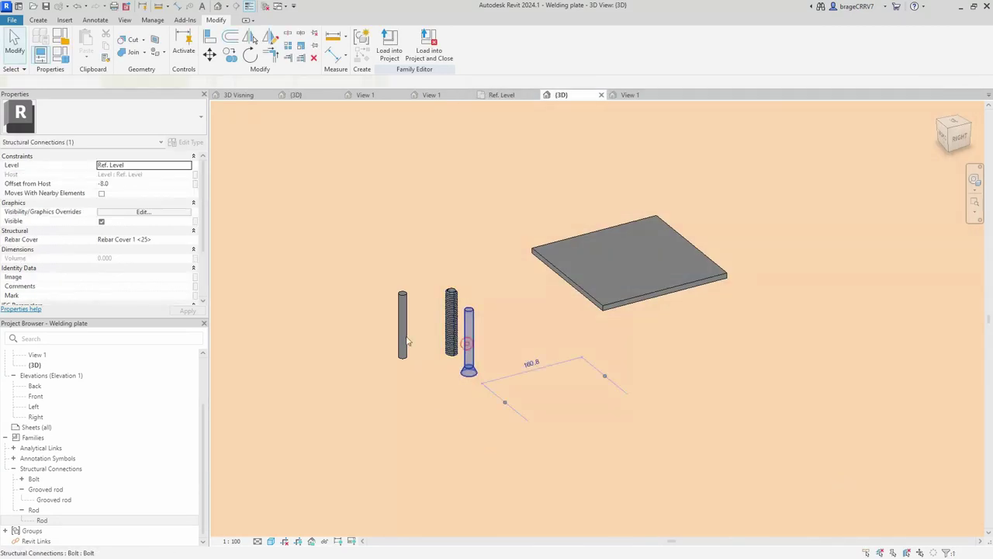
left_click(189, 287)
left_click(109, 303)
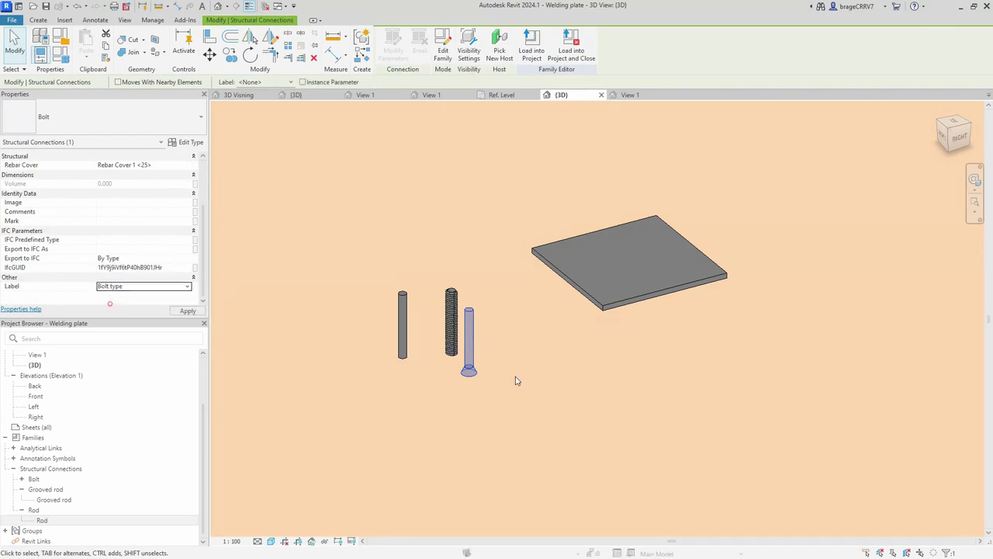
left_click(408, 402)
Move the labelled bolt away from the two rods, in front of the plate.
left_click_drag(470, 353, 535, 388)
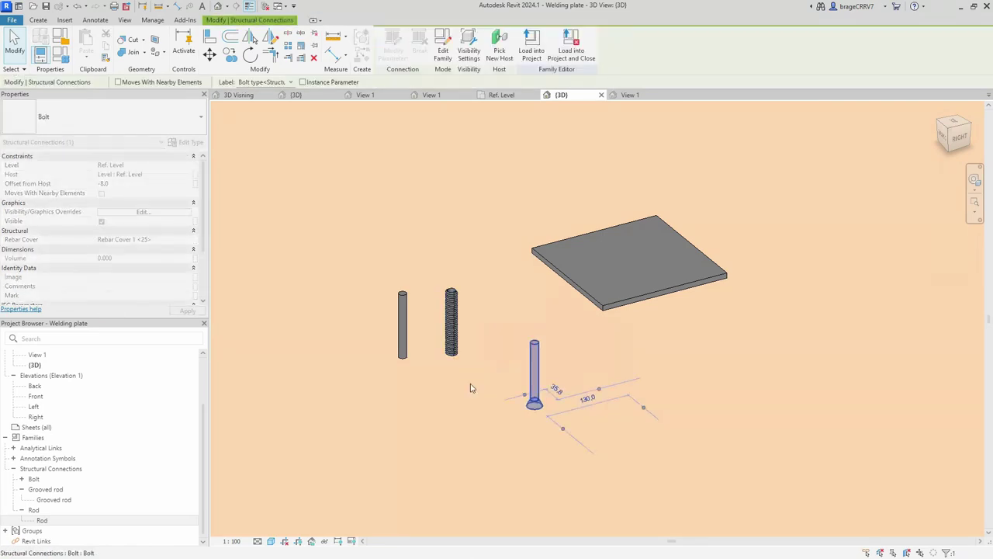
left_click(472, 386)
middle_click_drag(556, 421, 509, 380)
Set the Bolt type of Sveiseplate A to Grooved rod and apply it, with the labelled bolt kept in view.
left_click(66, 56)
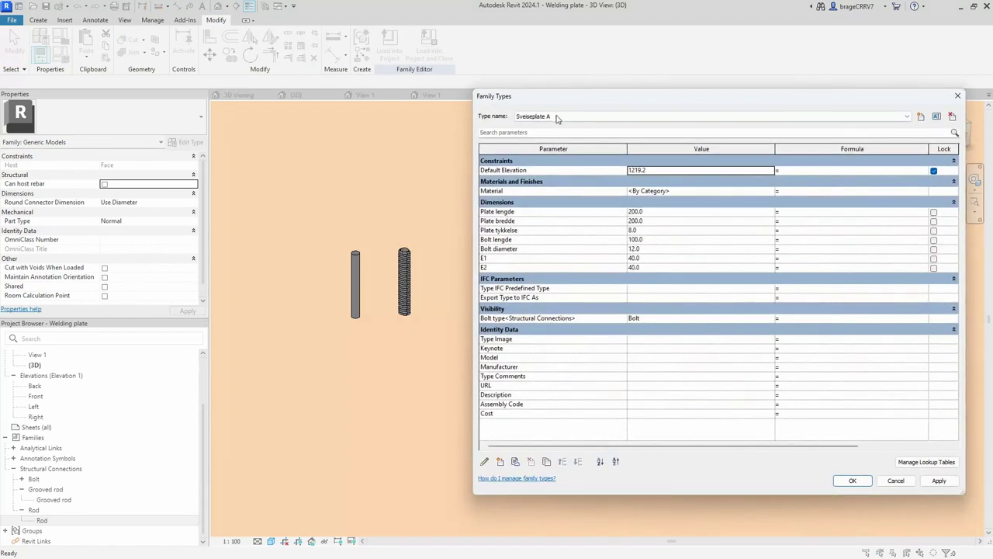
left_click_drag(560, 101, 645, 108)
left_click(856, 329)
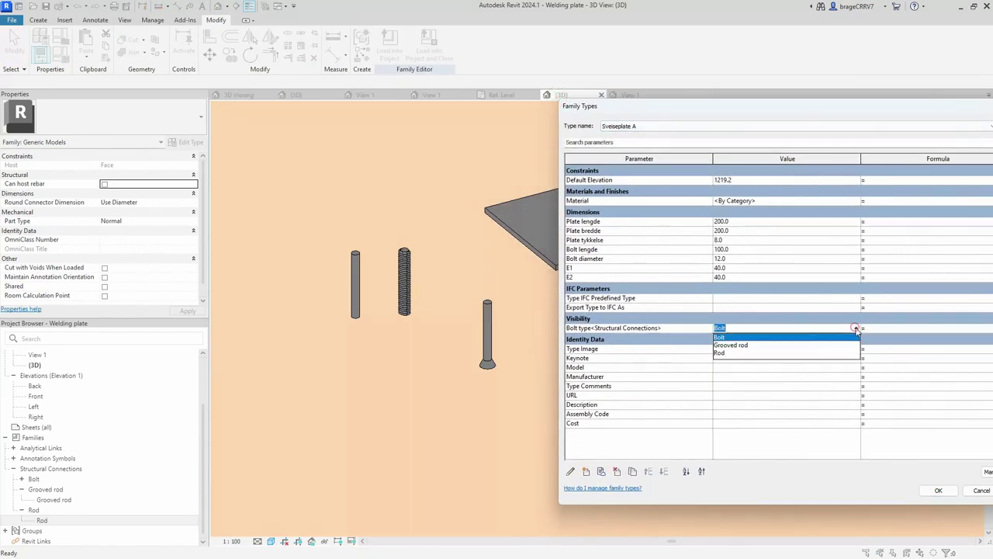
left_click(738, 345)
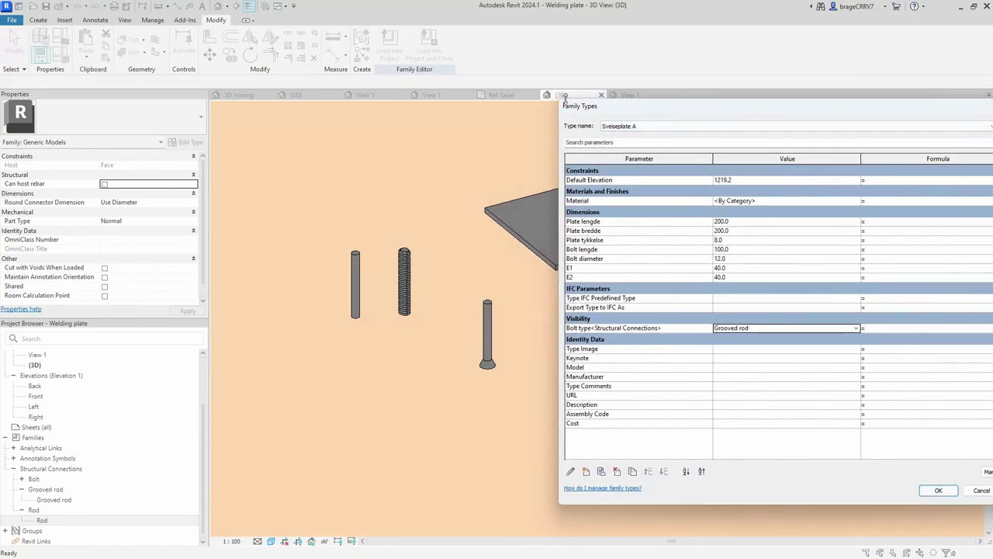
left_click_drag(559, 101, 616, 109)
left_click_drag(729, 118, 651, 112)
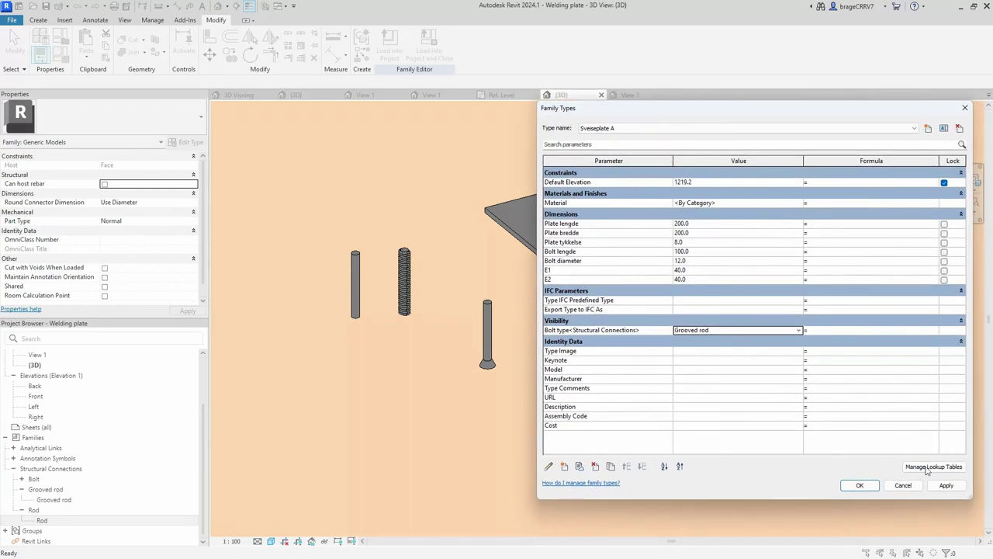
left_click(943, 485)
left_click(683, 341)
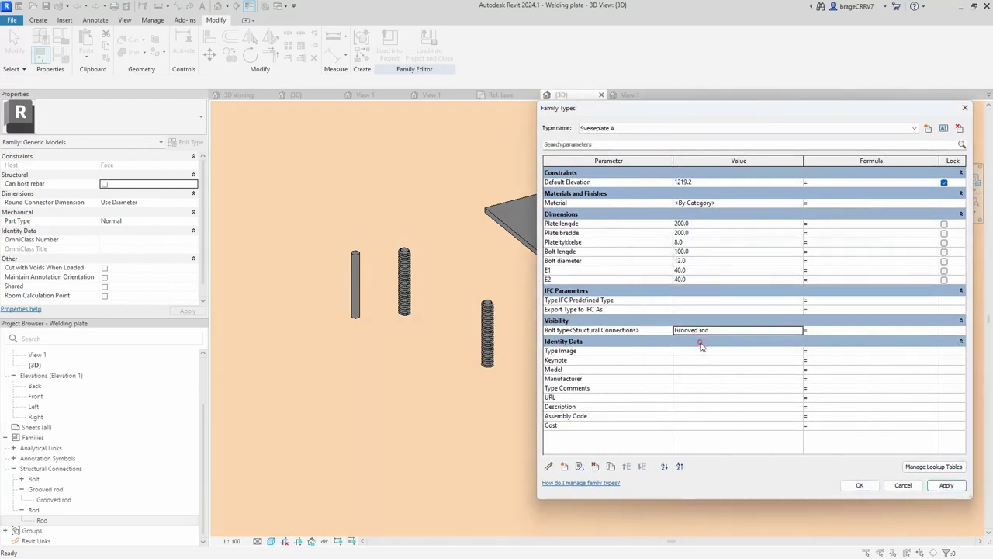
Test the labelled instance by applying Rod, Bolt and Grooved rod in turn as the Bolt type.
left_click(800, 330)
left_click(683, 354)
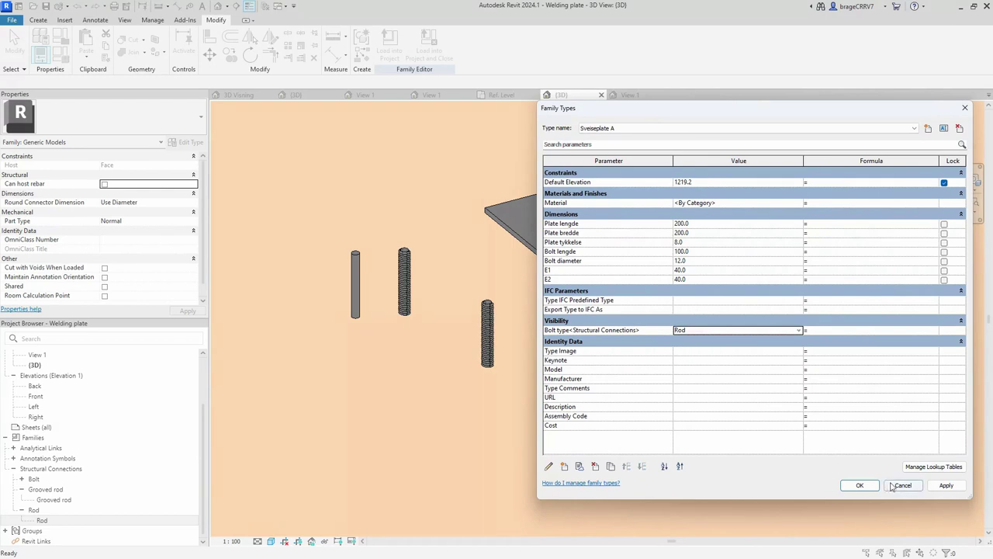
left_click(945, 485)
left_click(800, 329)
left_click(684, 342)
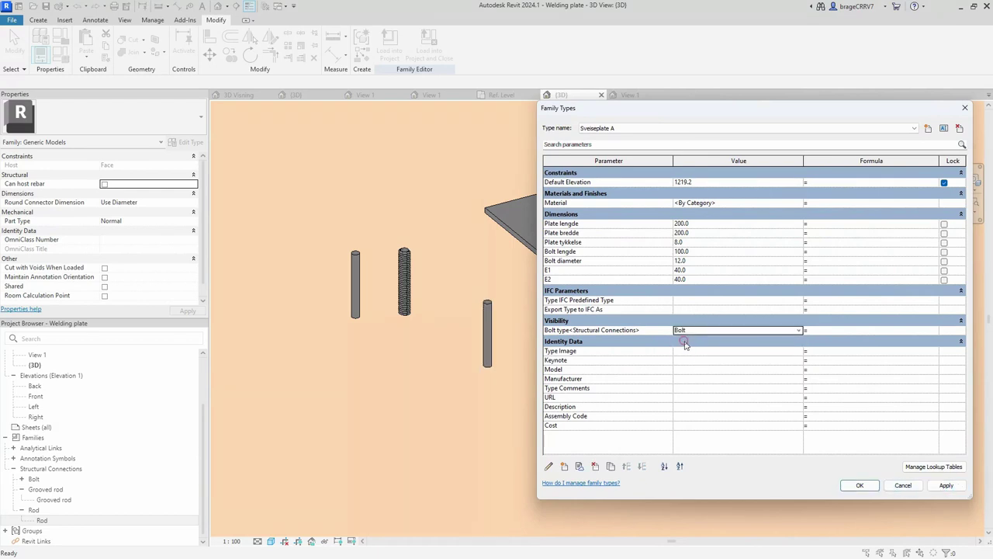
left_click(945, 485)
left_click(799, 330)
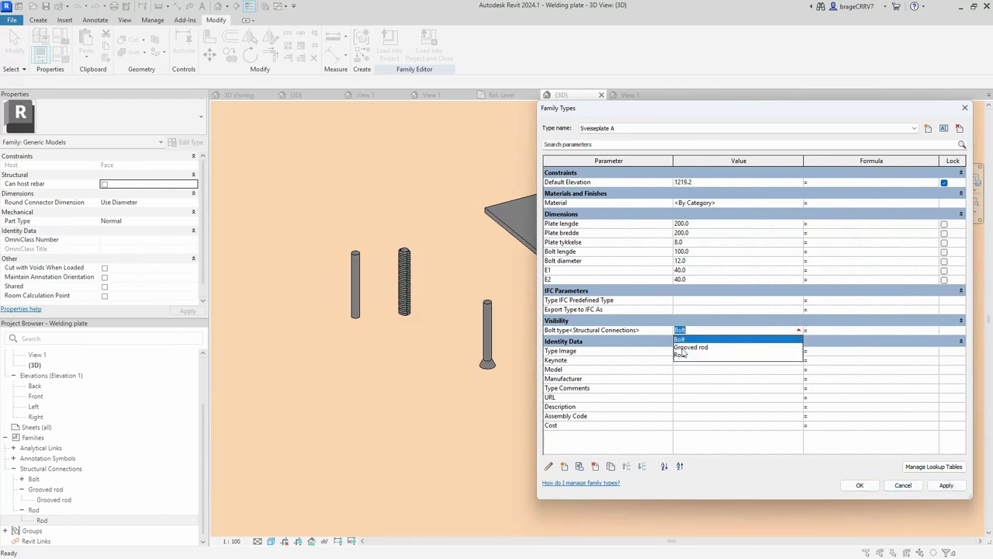
left_click(684, 347)
left_click(946, 485)
Set the Bolt type to Rod, apply it and accept the family types.
left_click(799, 330)
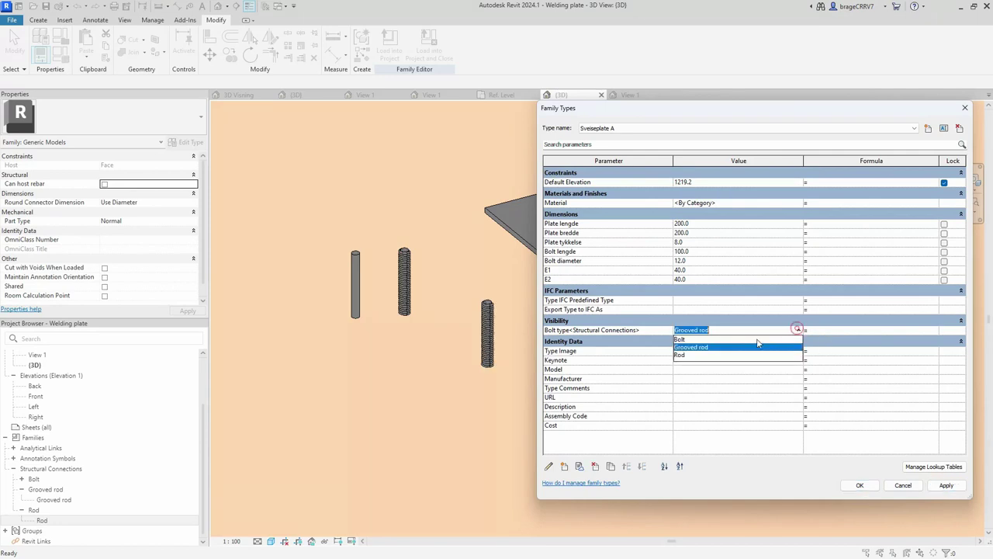
left_click(681, 354)
left_click(946, 485)
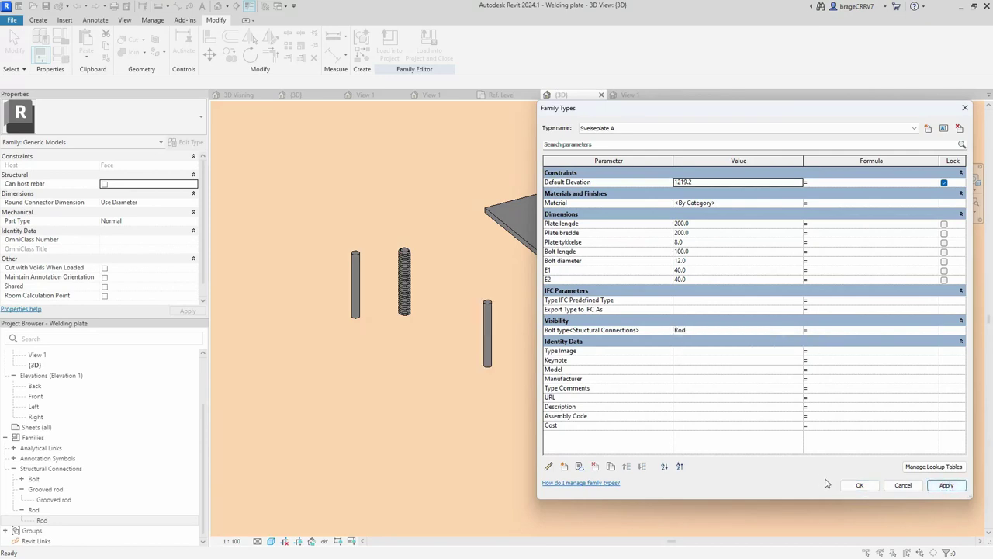
left_click(857, 483)
Delete the unlabelled rod and grooved rod instances, and open the Ref. Level floor plan.
left_click_drag(439, 293, 333, 270)
key("Delete")
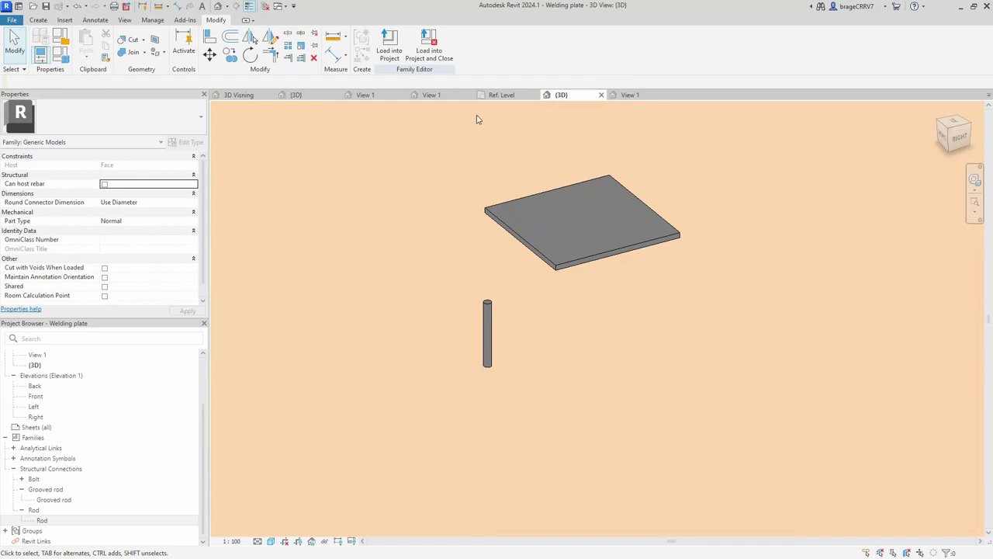
left_click(501, 95)
Check the selected rod's label and the Bolt type value in the family types.
left_click(411, 329)
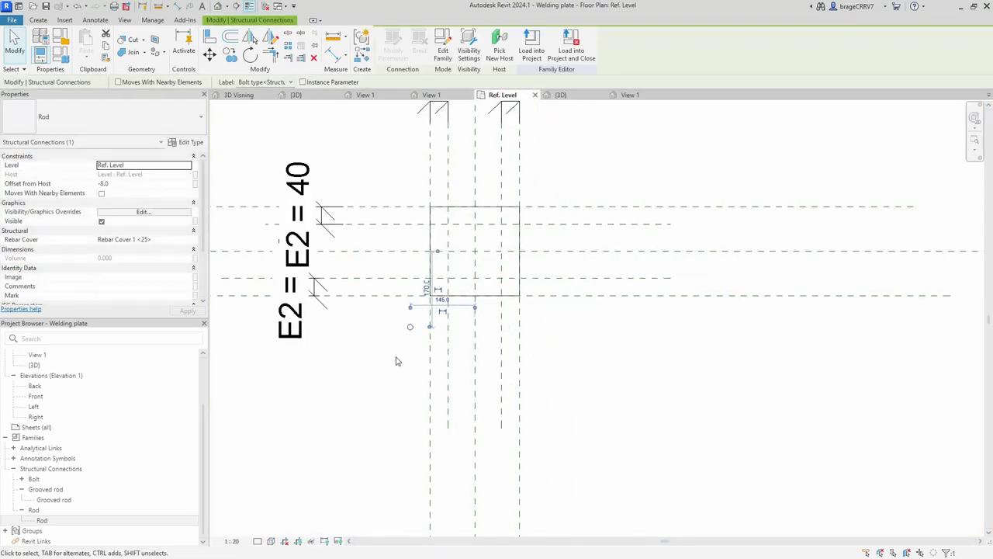
middle_click_drag(395, 360, 403, 376)
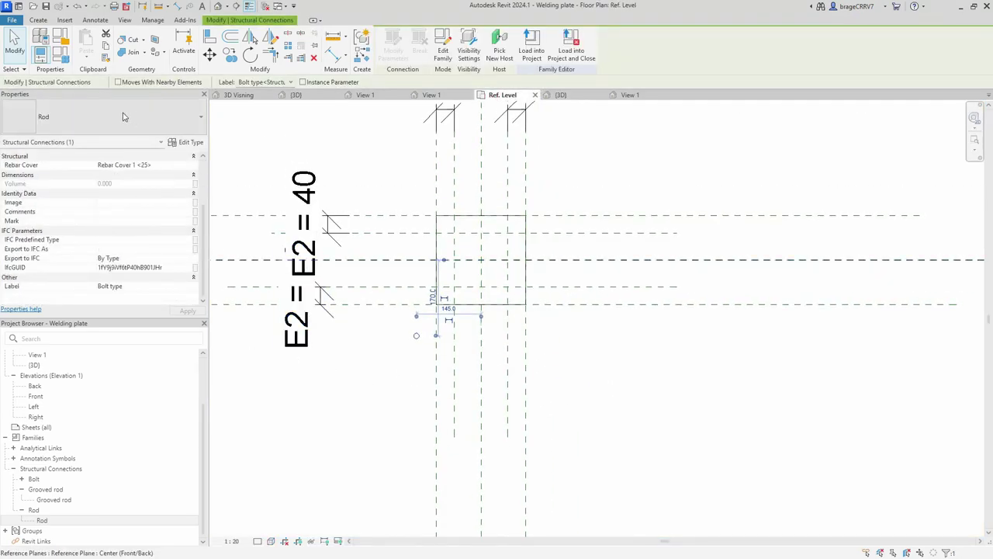
left_click(60, 56)
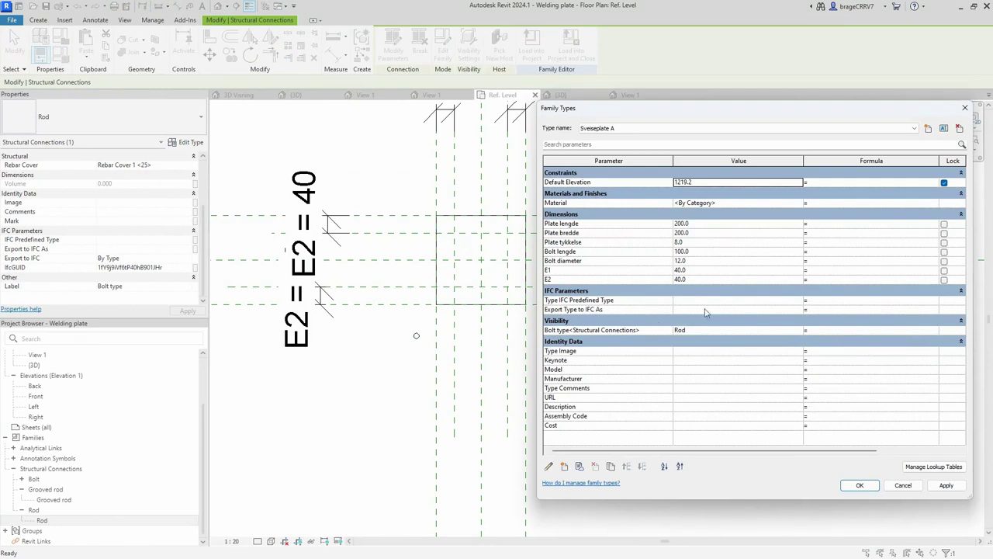
left_click(963, 108)
Copy the labelled rod three times beside the original, outside the plate's lower-left corner in plan.
left_click(416, 335)
scroll(416, 335, "up", 3)
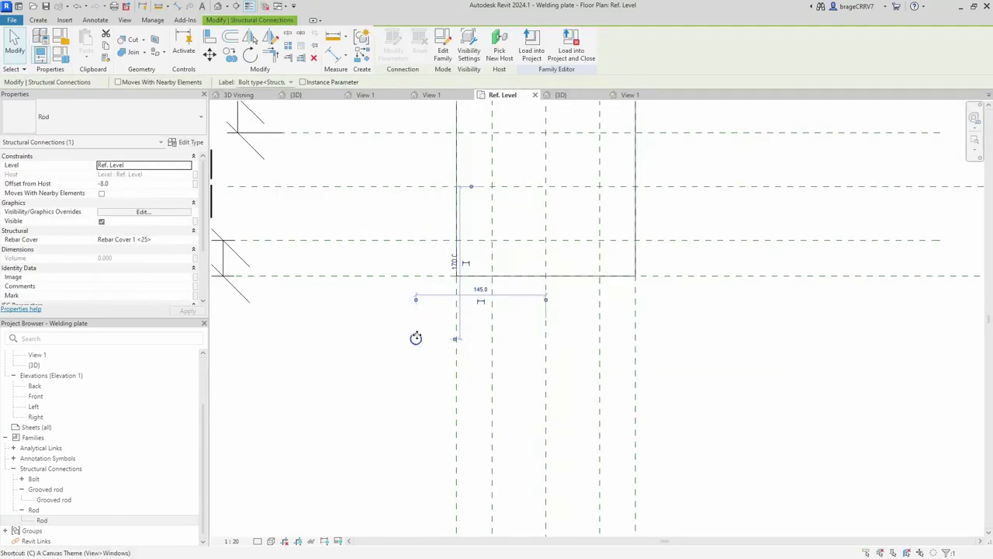
key("c")
key("o")
left_click(416, 338)
left_click(416, 316)
left_click(358, 311)
left_click(350, 341)
key("Escape")
key("Escape")
Align the first rod to the plate's left inner and lower inner reference planes.
middle_click_drag(415, 371, 437, 416)
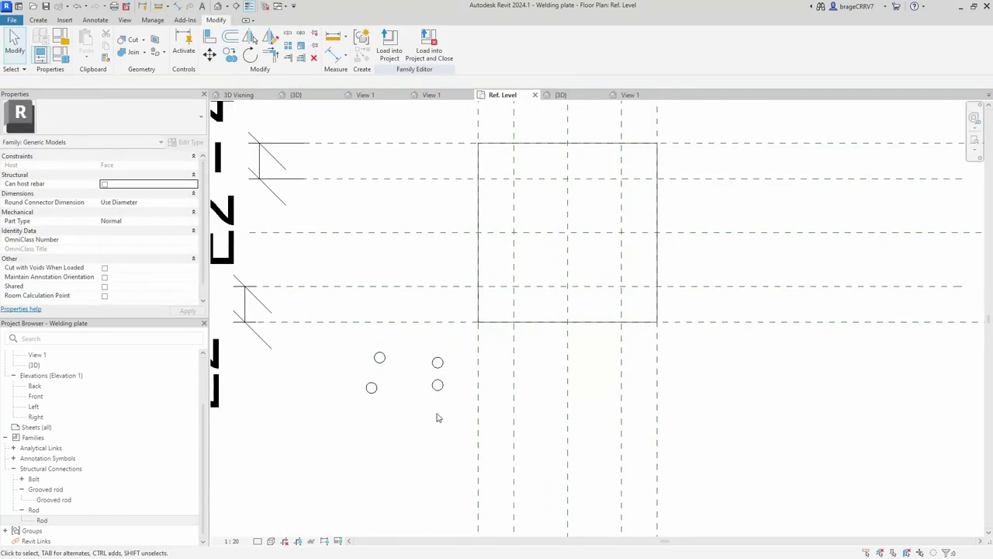
scroll(437, 416, "down", 1)
key("a")
key("a")
key("l")
left_click(497, 374)
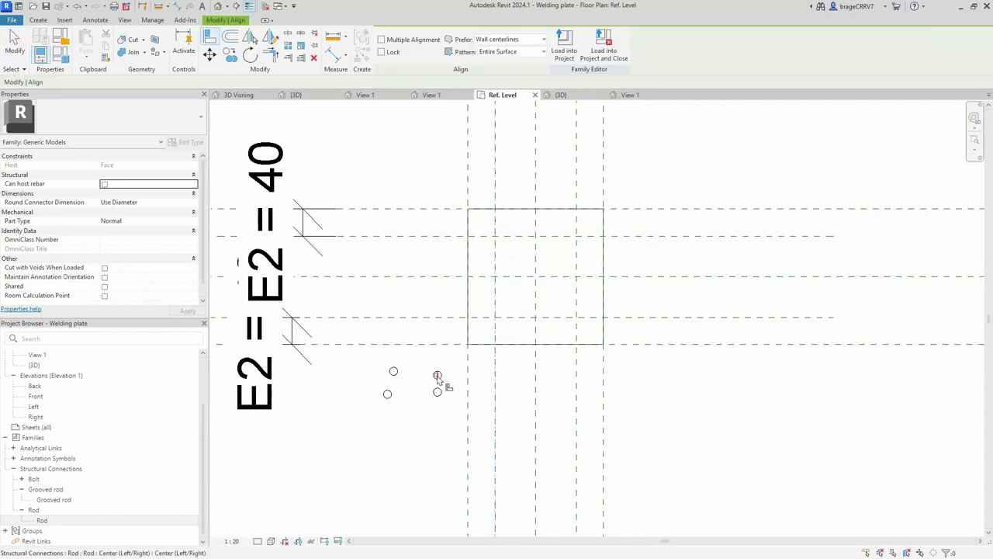
scroll(448, 320, "up", 1)
left_click(510, 396)
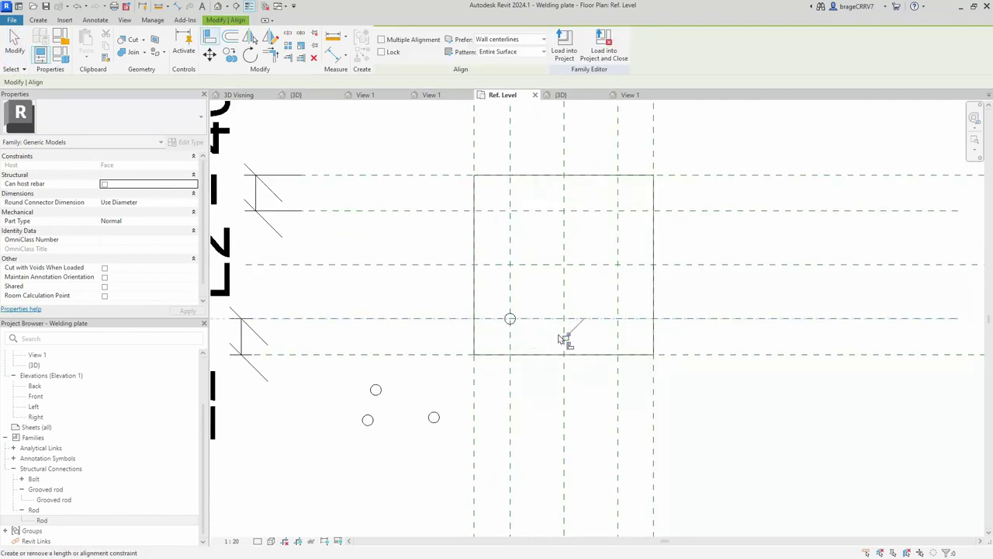
Align one rod copy to the plate's left and upper inner reference planes and another to its right and lower inner ones.
left_click(509, 416)
left_click(435, 418)
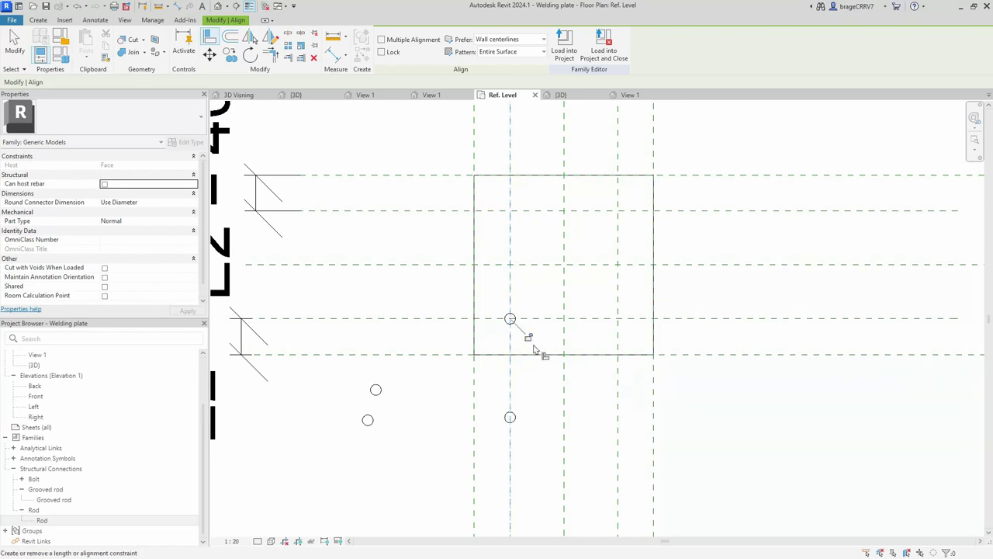
left_click(451, 210)
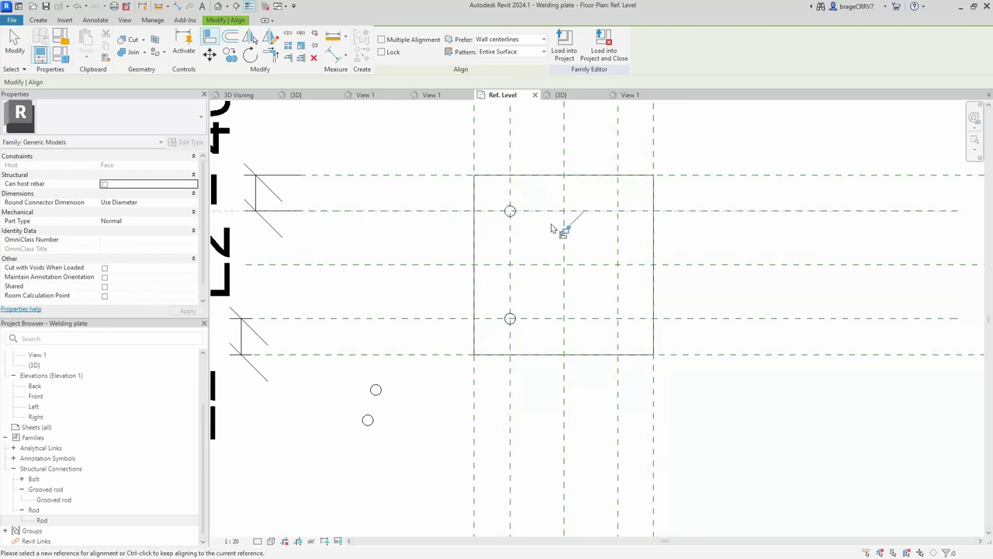
left_click(618, 425)
left_click(369, 422)
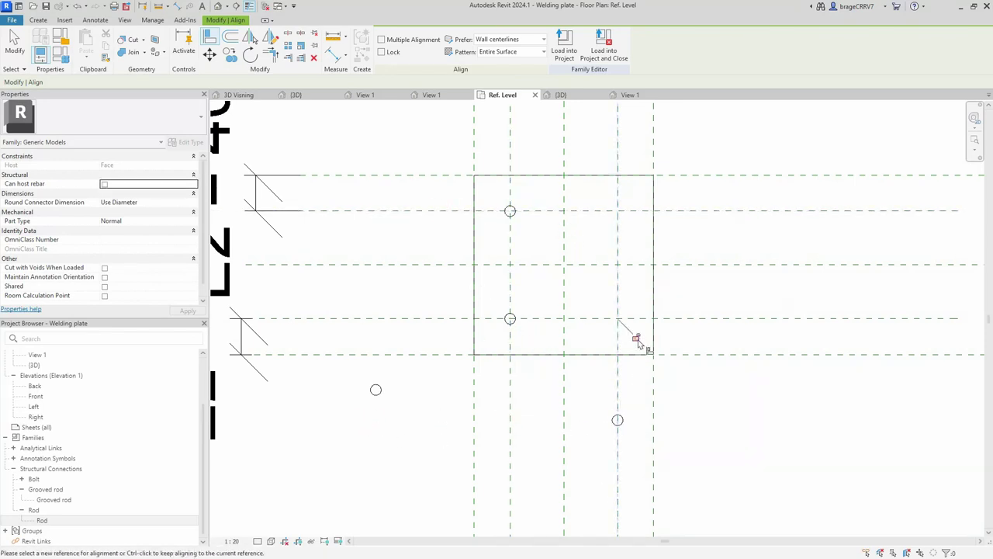
left_click(618, 420)
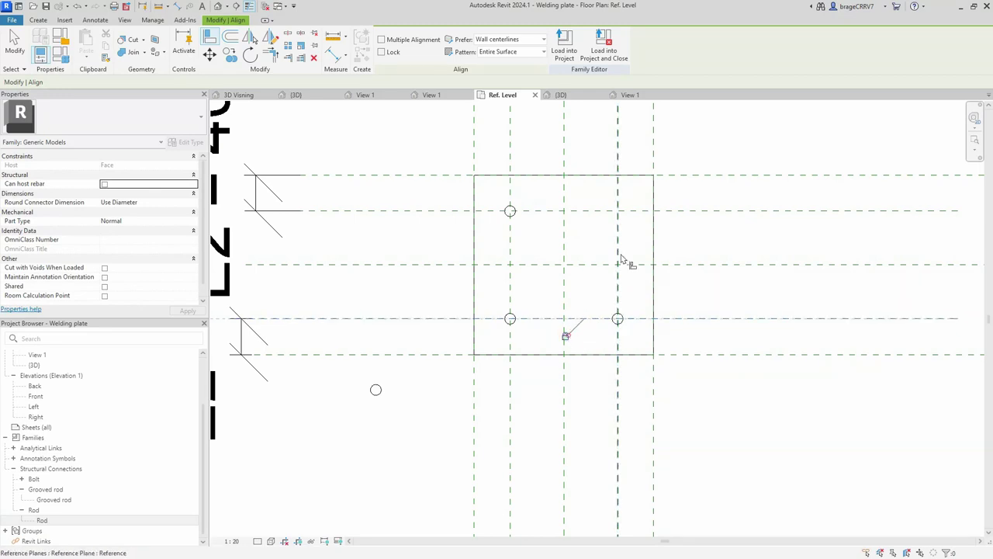
Align the last rod copy to the plate's right inner and upper inner reference planes and end the Align command.
left_click(365, 395)
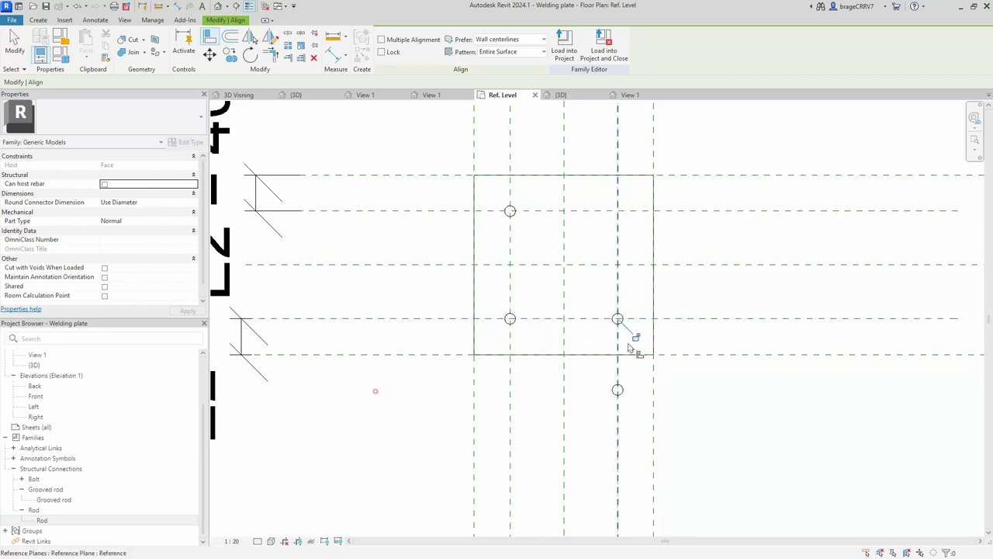
left_click(578, 210)
left_click(620, 392)
key("Escape")
scroll(406, 412, "down", 2)
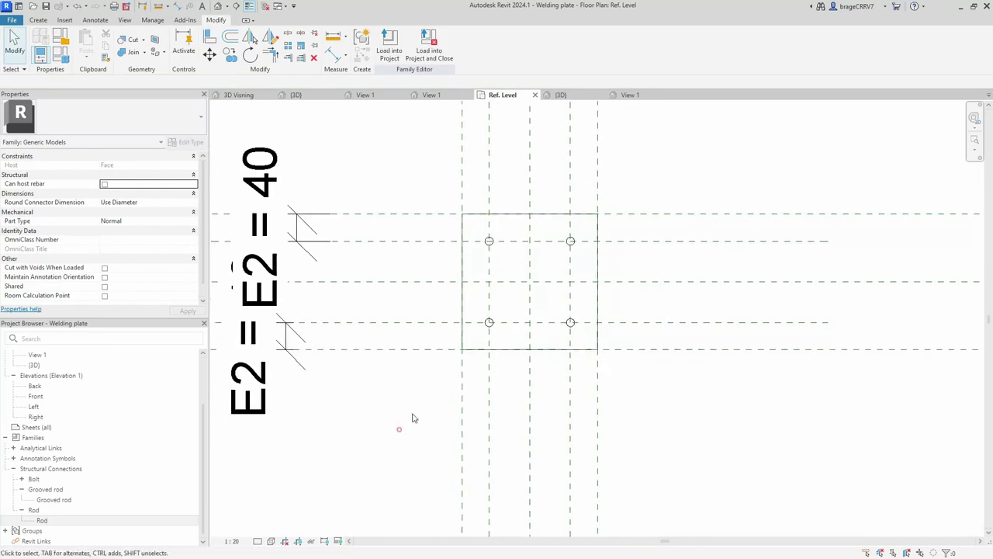
Examine the plate and its four rods in the Front elevation and the 3D view.
double_click(35, 396)
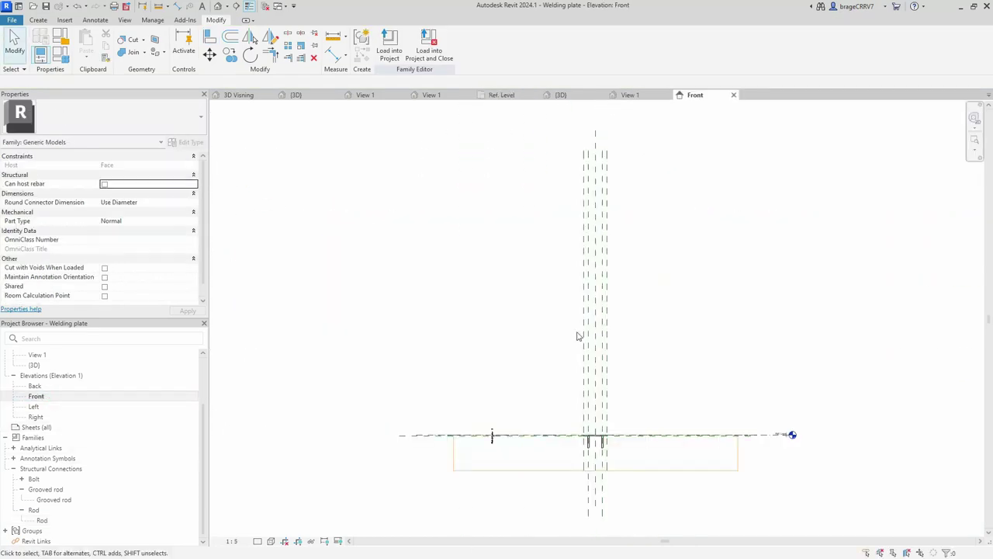
scroll(635, 421, "up", 5)
scroll(545, 437, "down", 4)
left_click(560, 95)
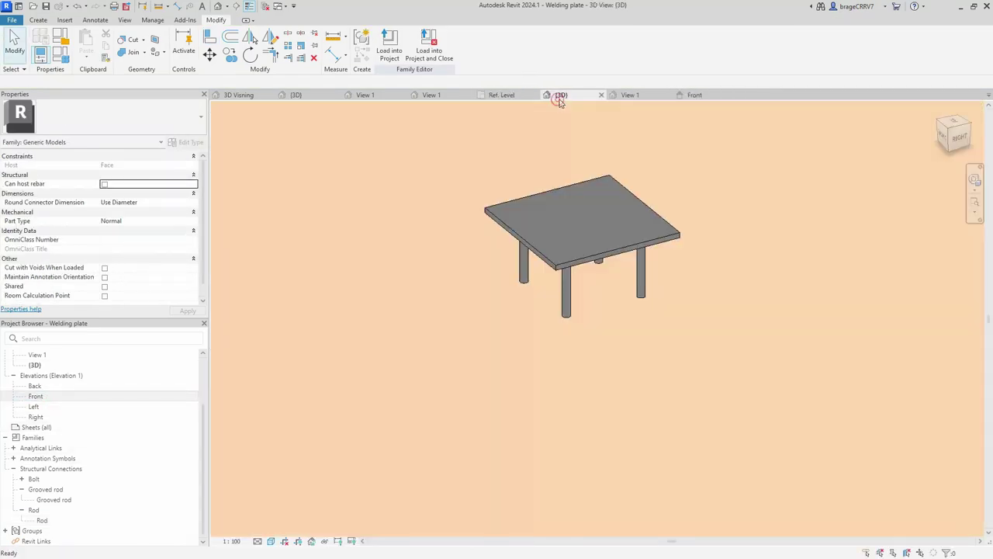
scroll(539, 288, "down", 4)
scroll(612, 333, "up", 2)
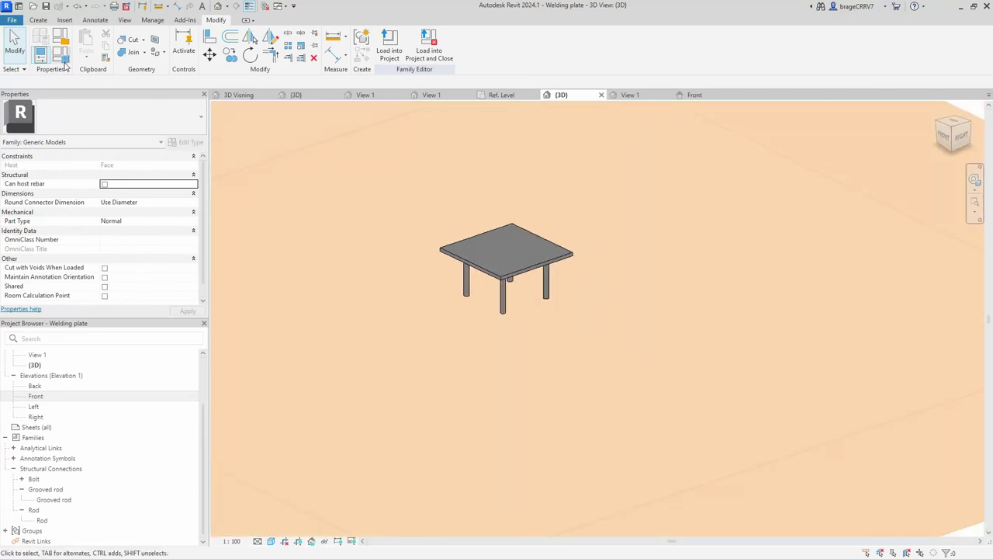
scroll(410, 331, "down", 2)
middle_click_drag(725, 346, 548, 355)
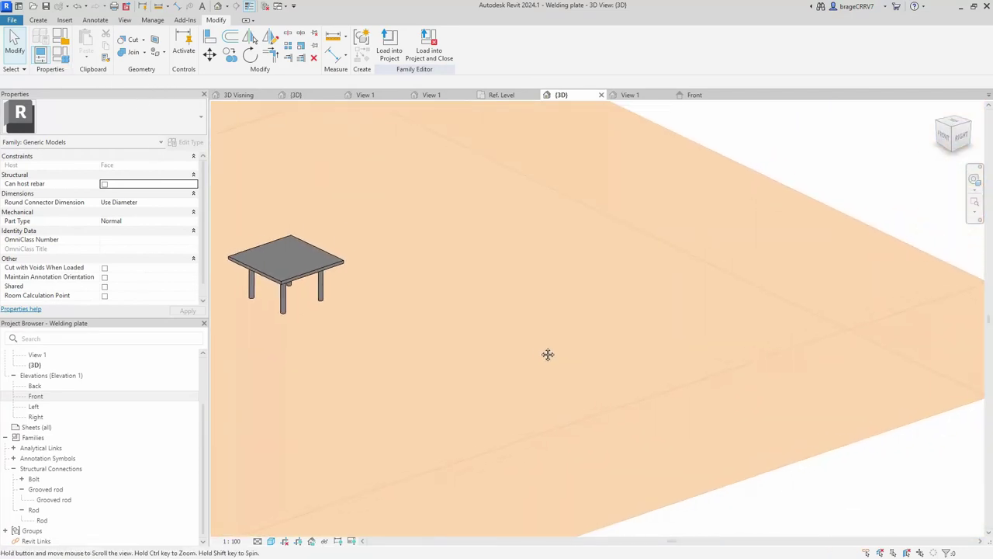
In the family types, apply Bolt as the Bolt type value, switch it to Grooved rod, and accept.
left_click(68, 53)
left_click(775, 332)
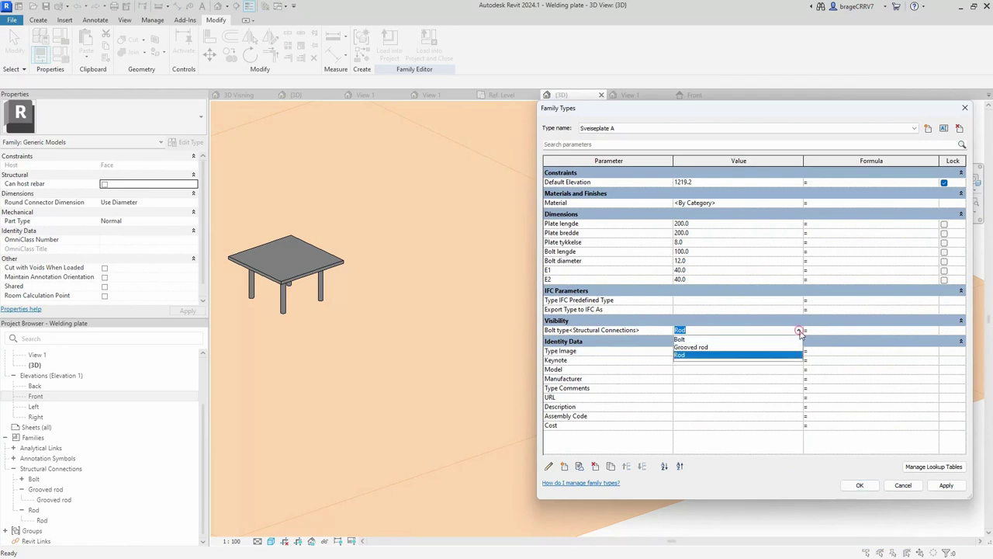
left_click(687, 340)
left_click(946, 485)
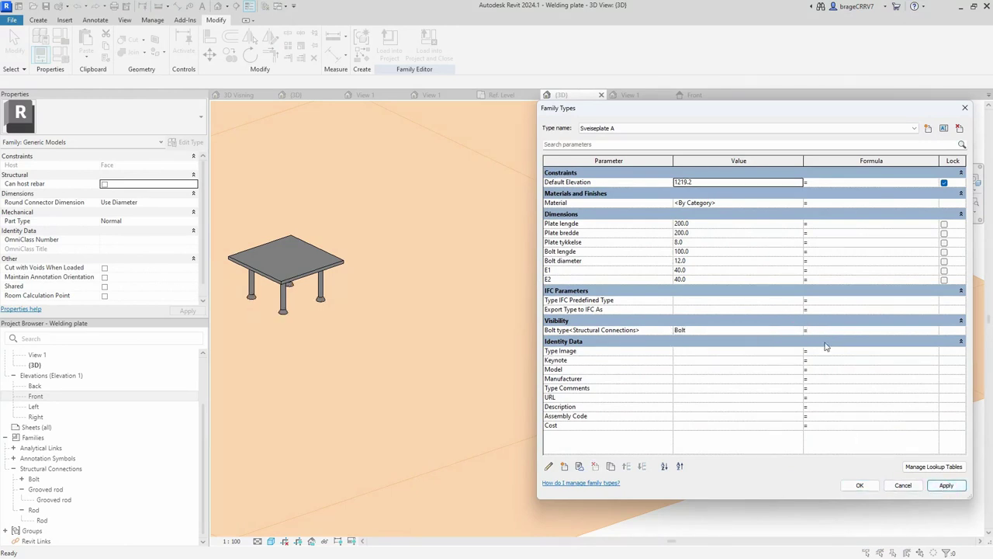
left_click(799, 330)
left_click(799, 330)
left_click(696, 345)
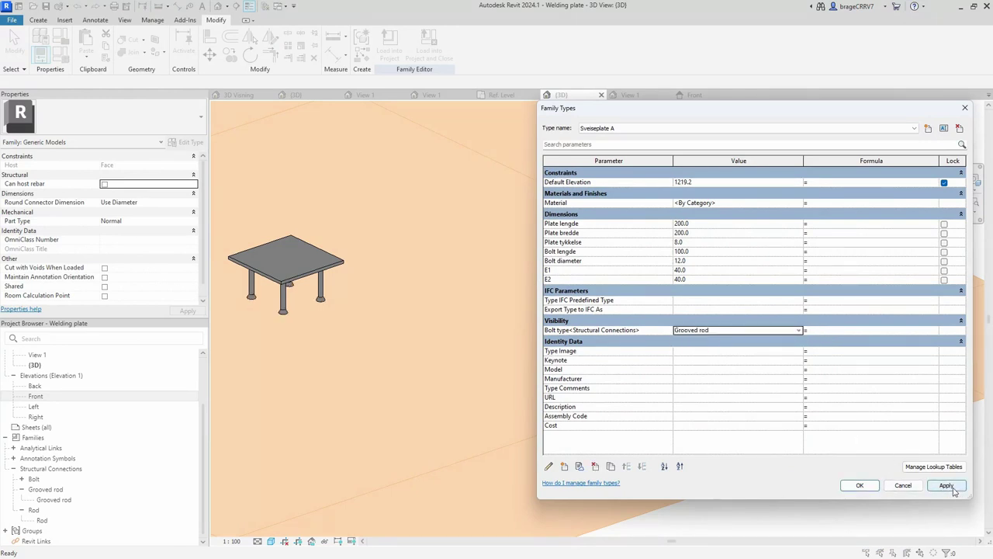
left_click(947, 485)
left_click(873, 487)
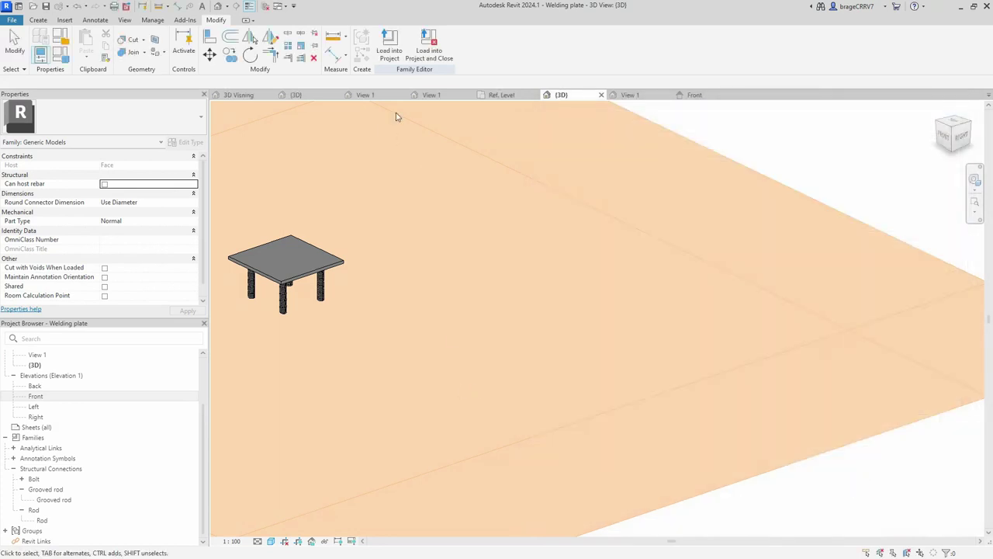
Load the Welding plate family into the EngineerBear.rvt project and dismiss the save reminder.
left_click(388, 47)
left_click(429, 236)
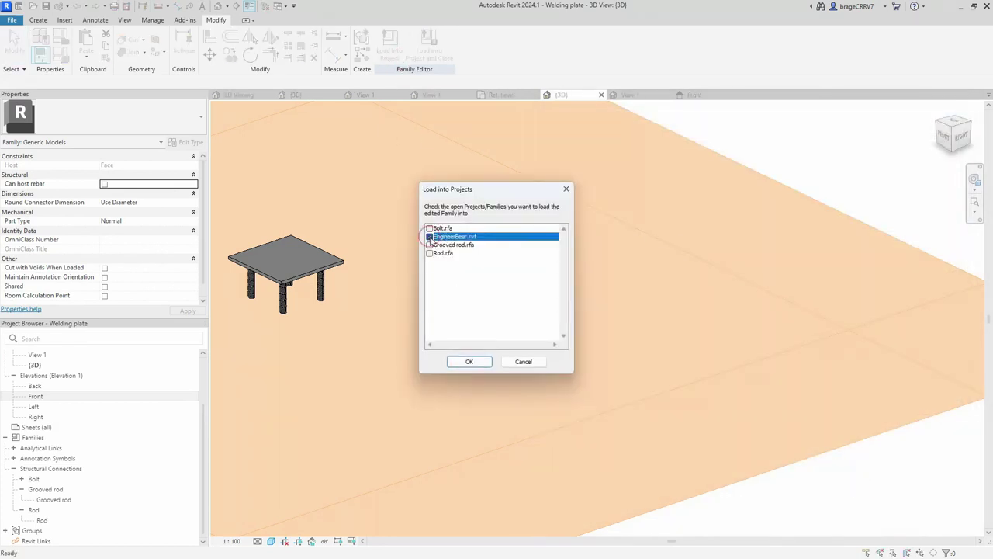
left_click(464, 367)
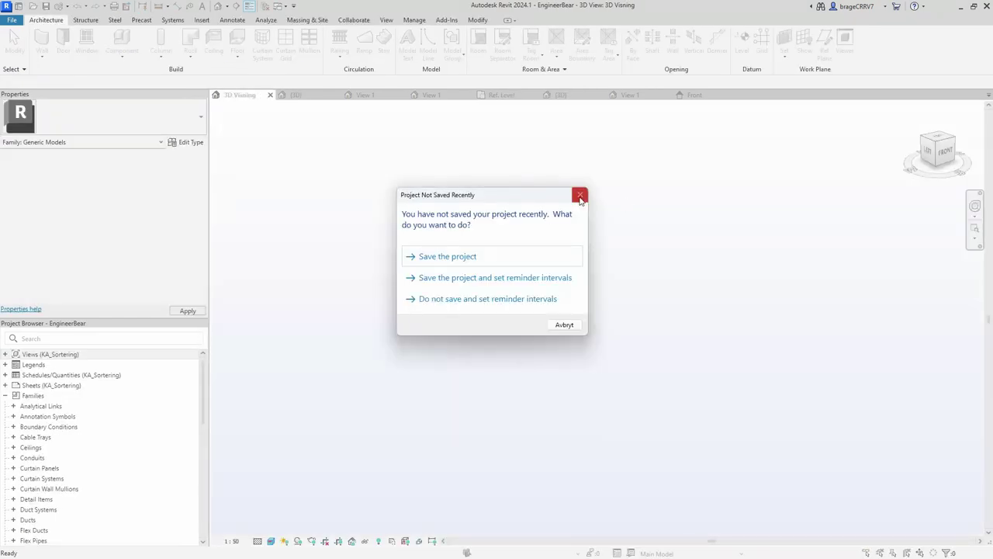
left_click(581, 197)
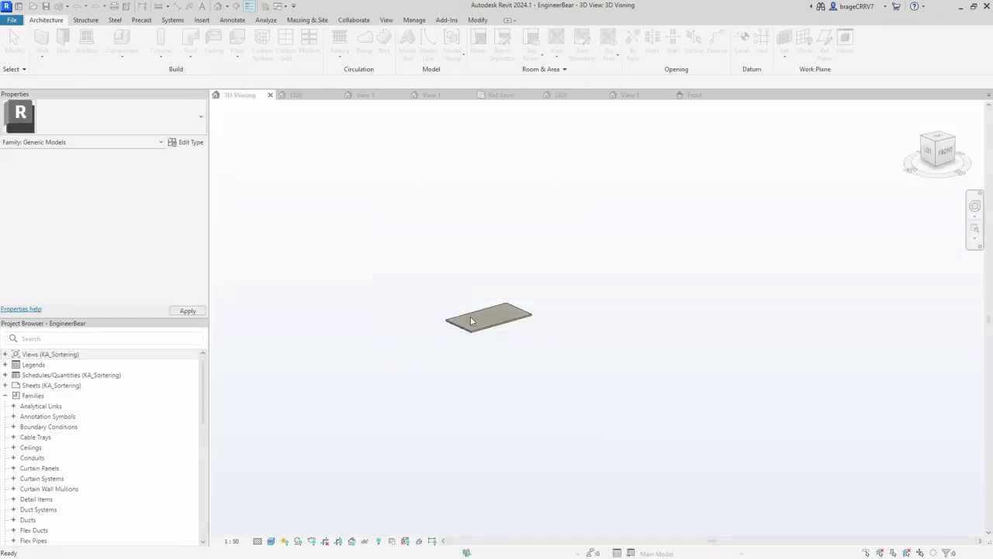
Place a Sveiseplate A welding plate on the upper face of the slab.
scroll(475, 324, "up", 5)
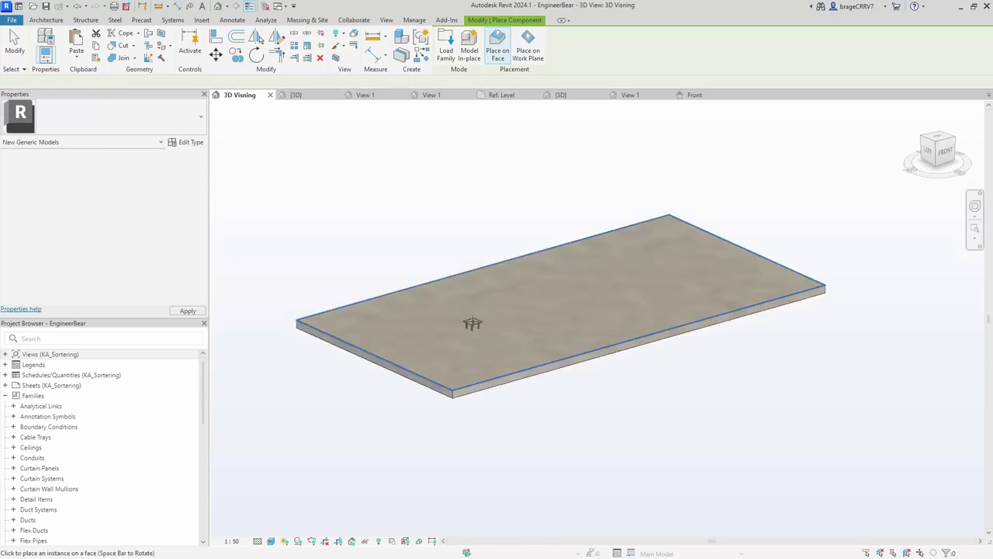
scroll(472, 324, "up", 3)
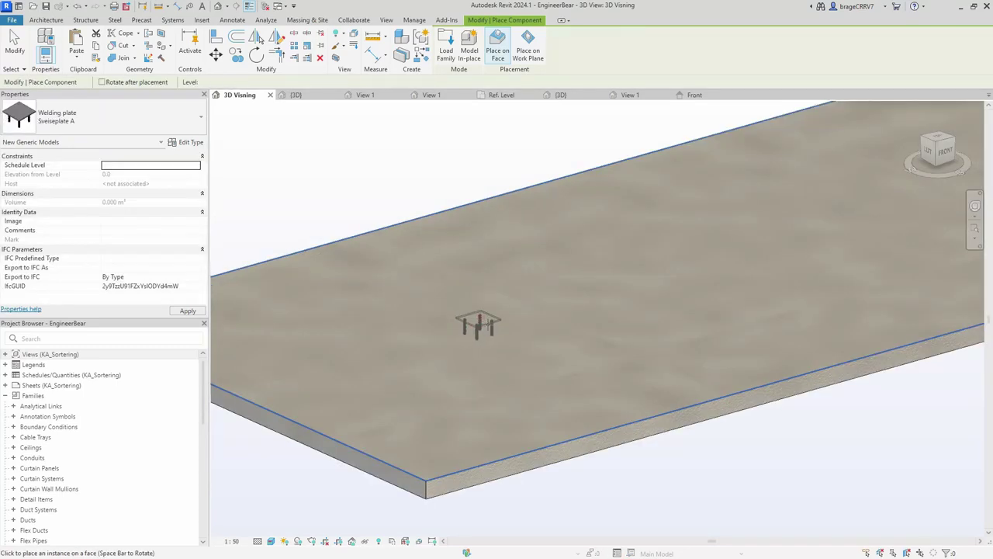